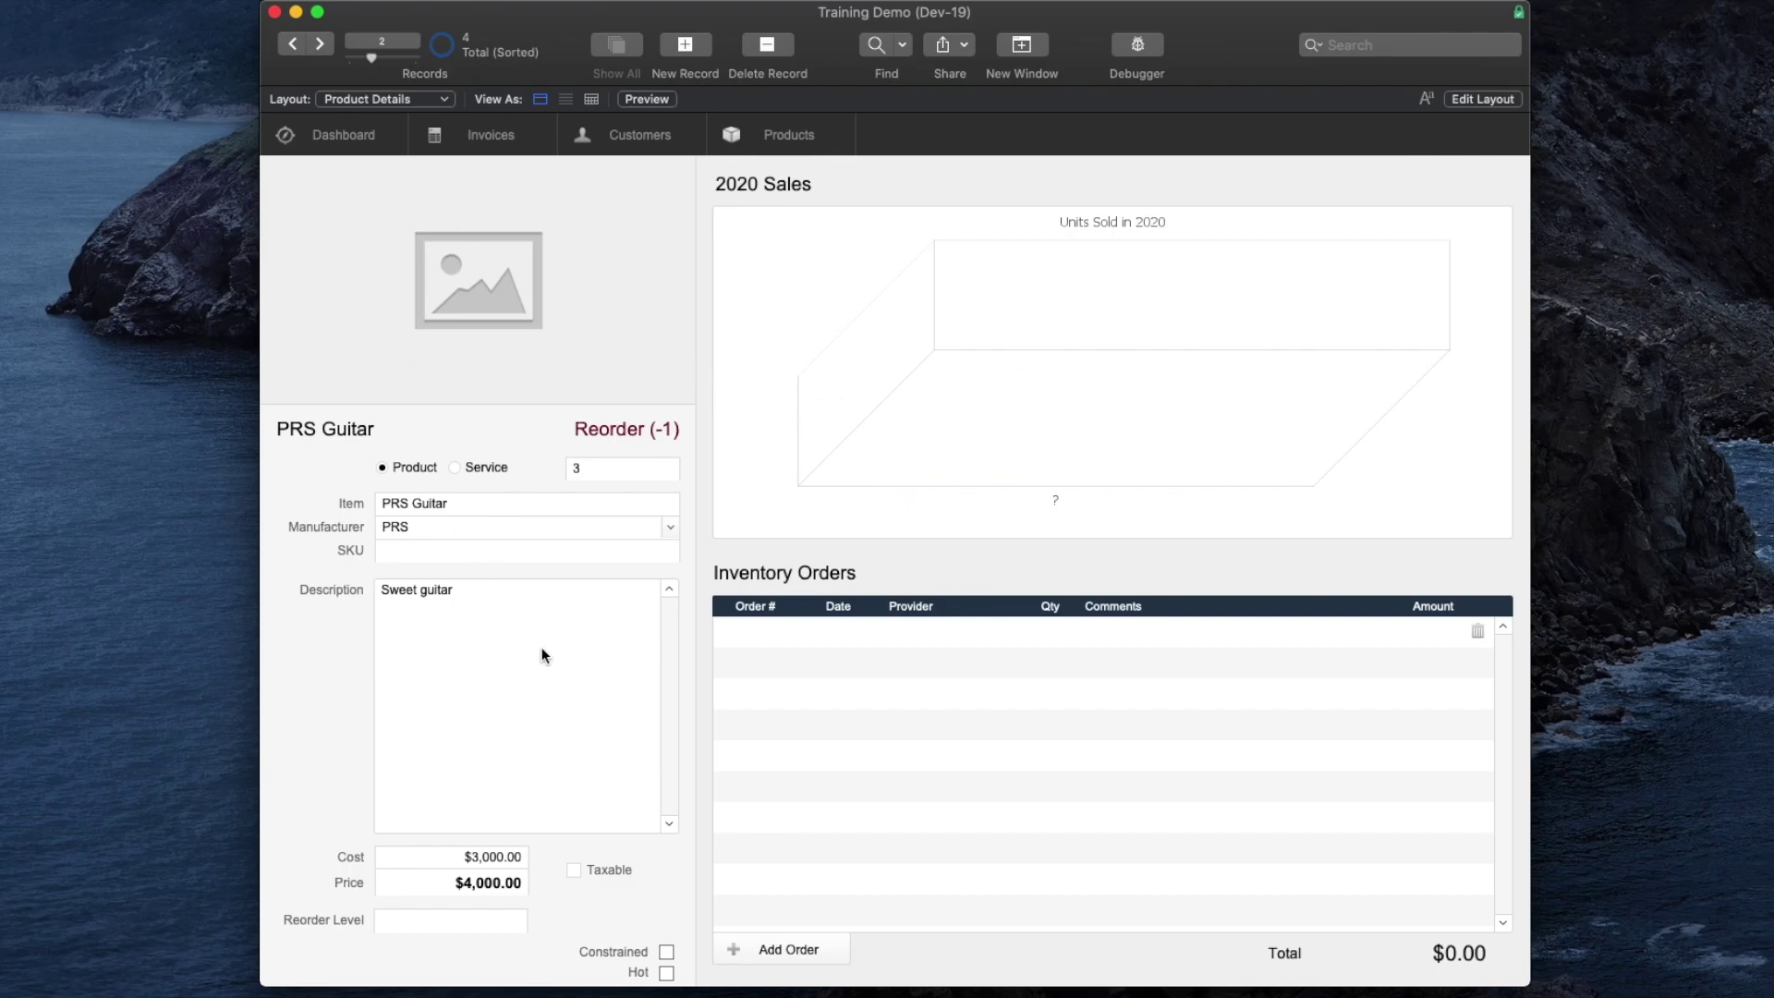
Drop PRS.jpeg into the product image container field and switch to Layout mode
left_click_drag(1149, 388, 462, 255)
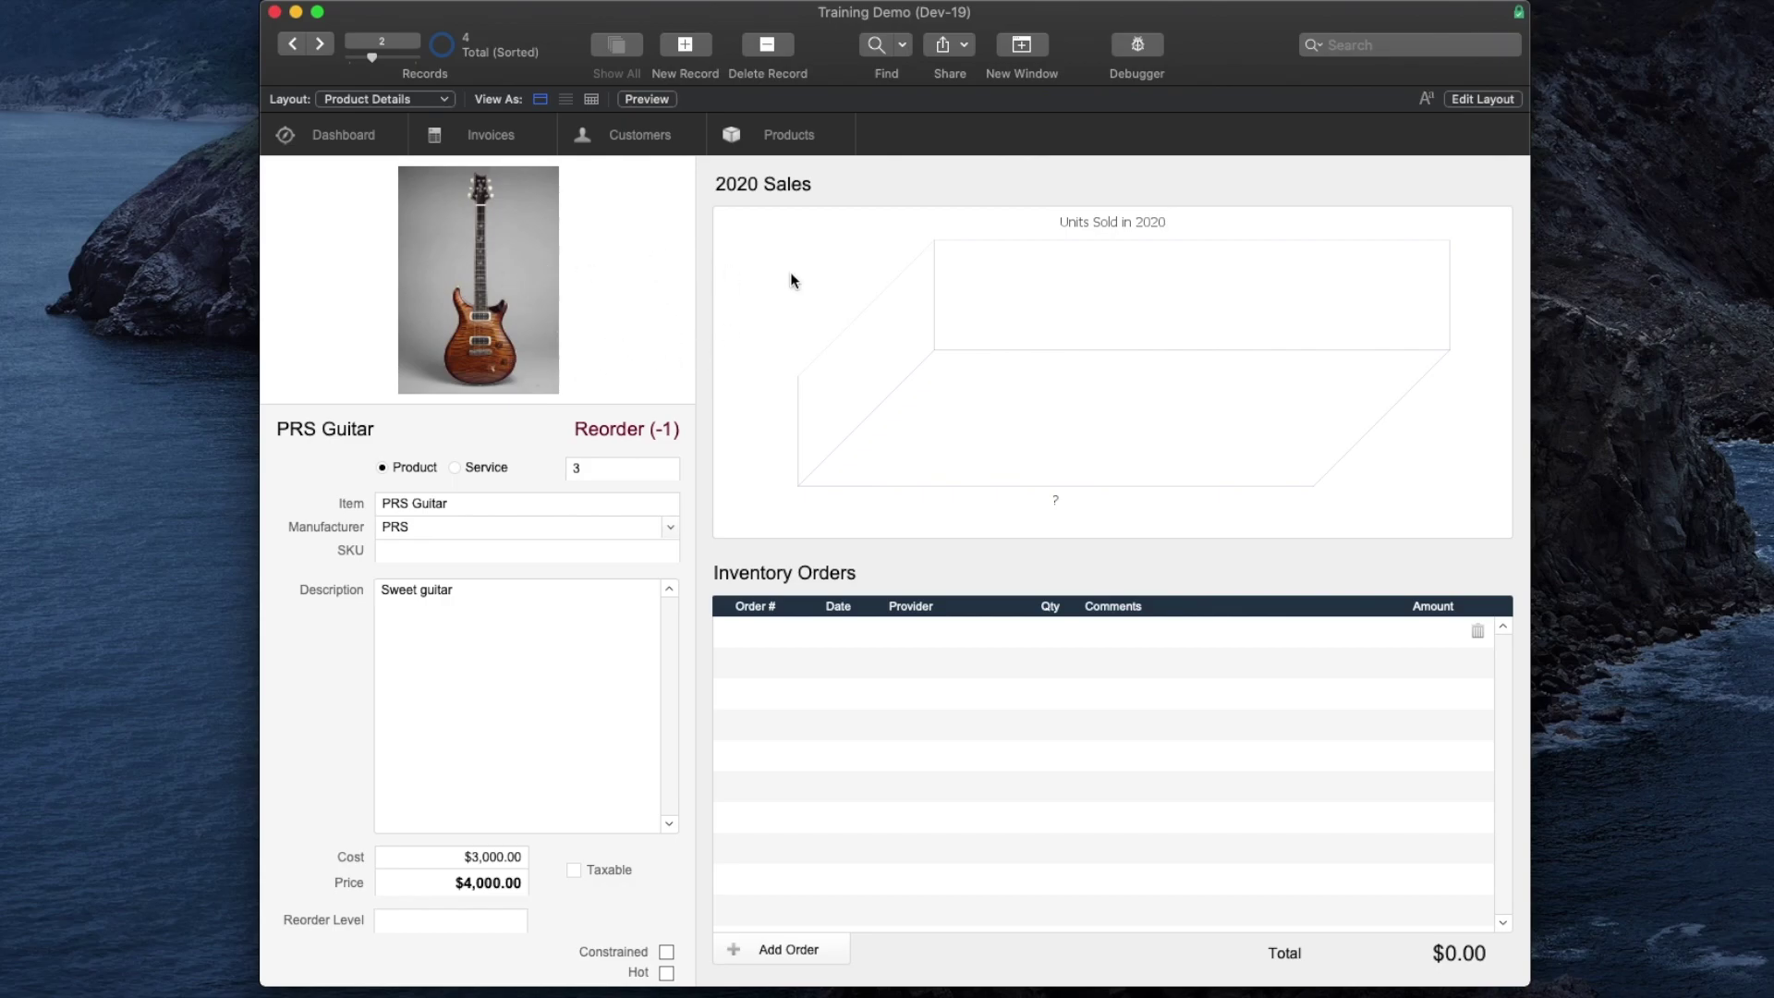
key("super+l")
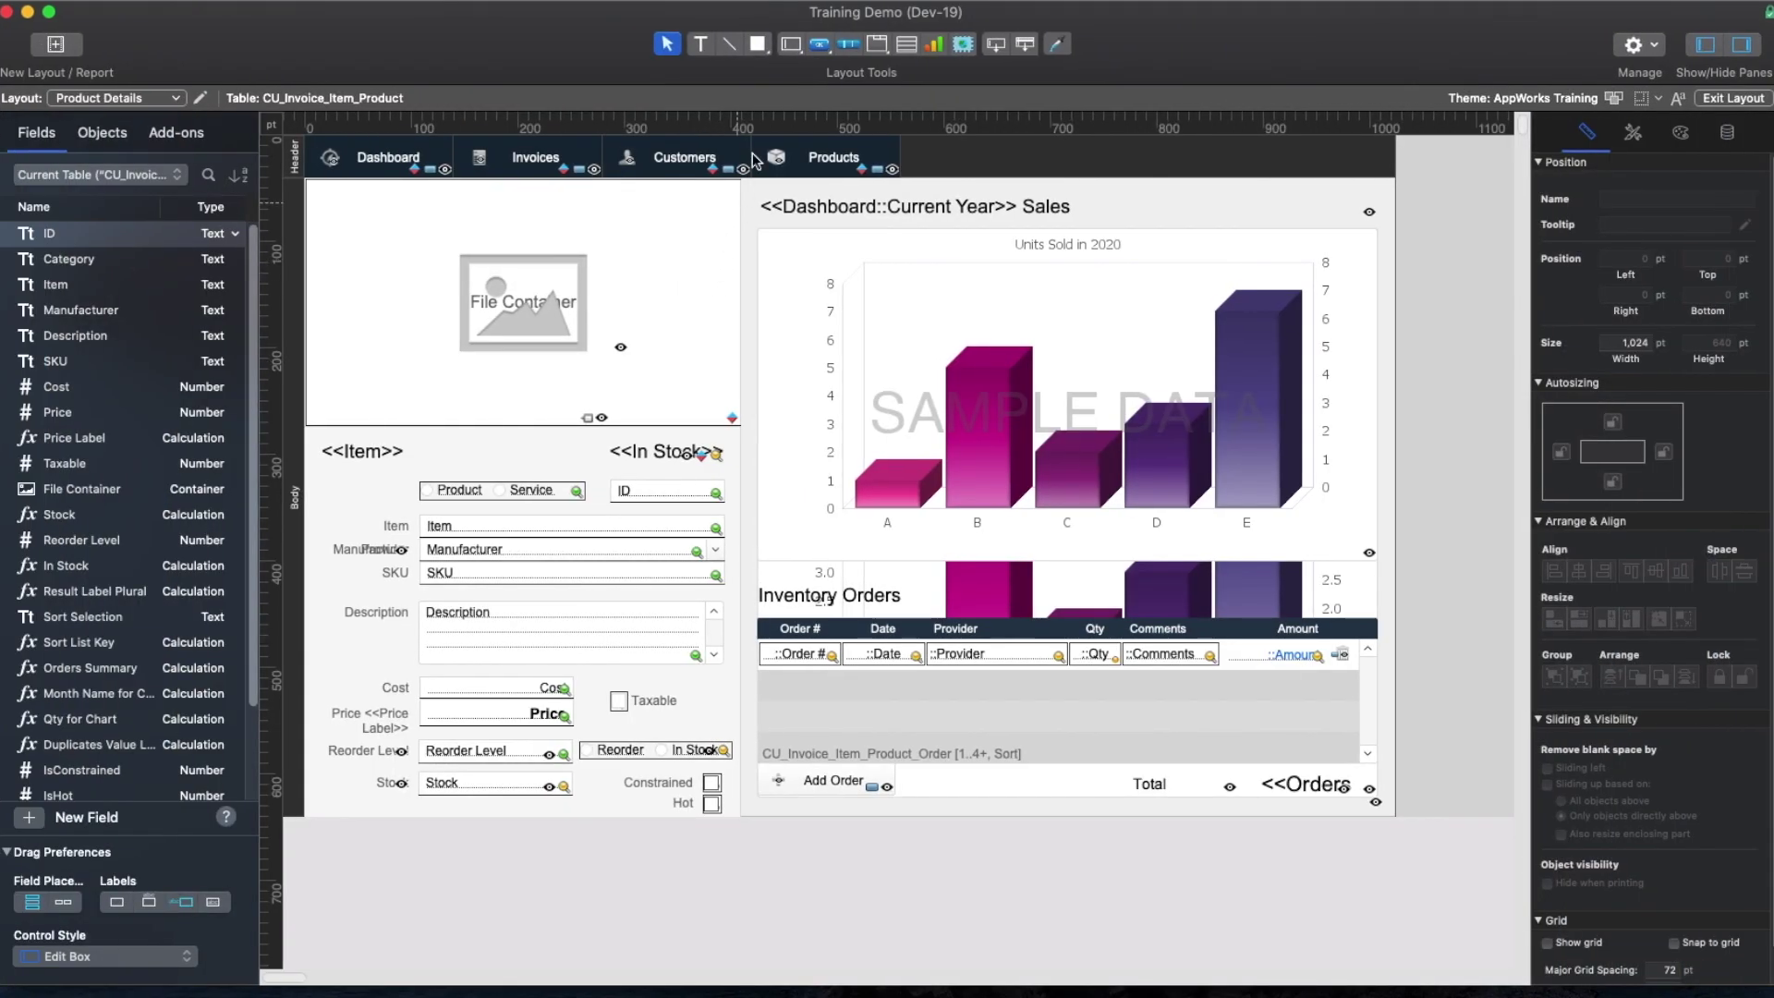
Draw a single-segment, icon-only button beside the photo with a large download icon
left_click(846, 48)
mouse_move(649, 366)
left_mouse_down()
mouse_move(699, 381)
mouse_move(742, 427)
left_mouse_up()
left_click(821, 523)
left_click(822, 524)
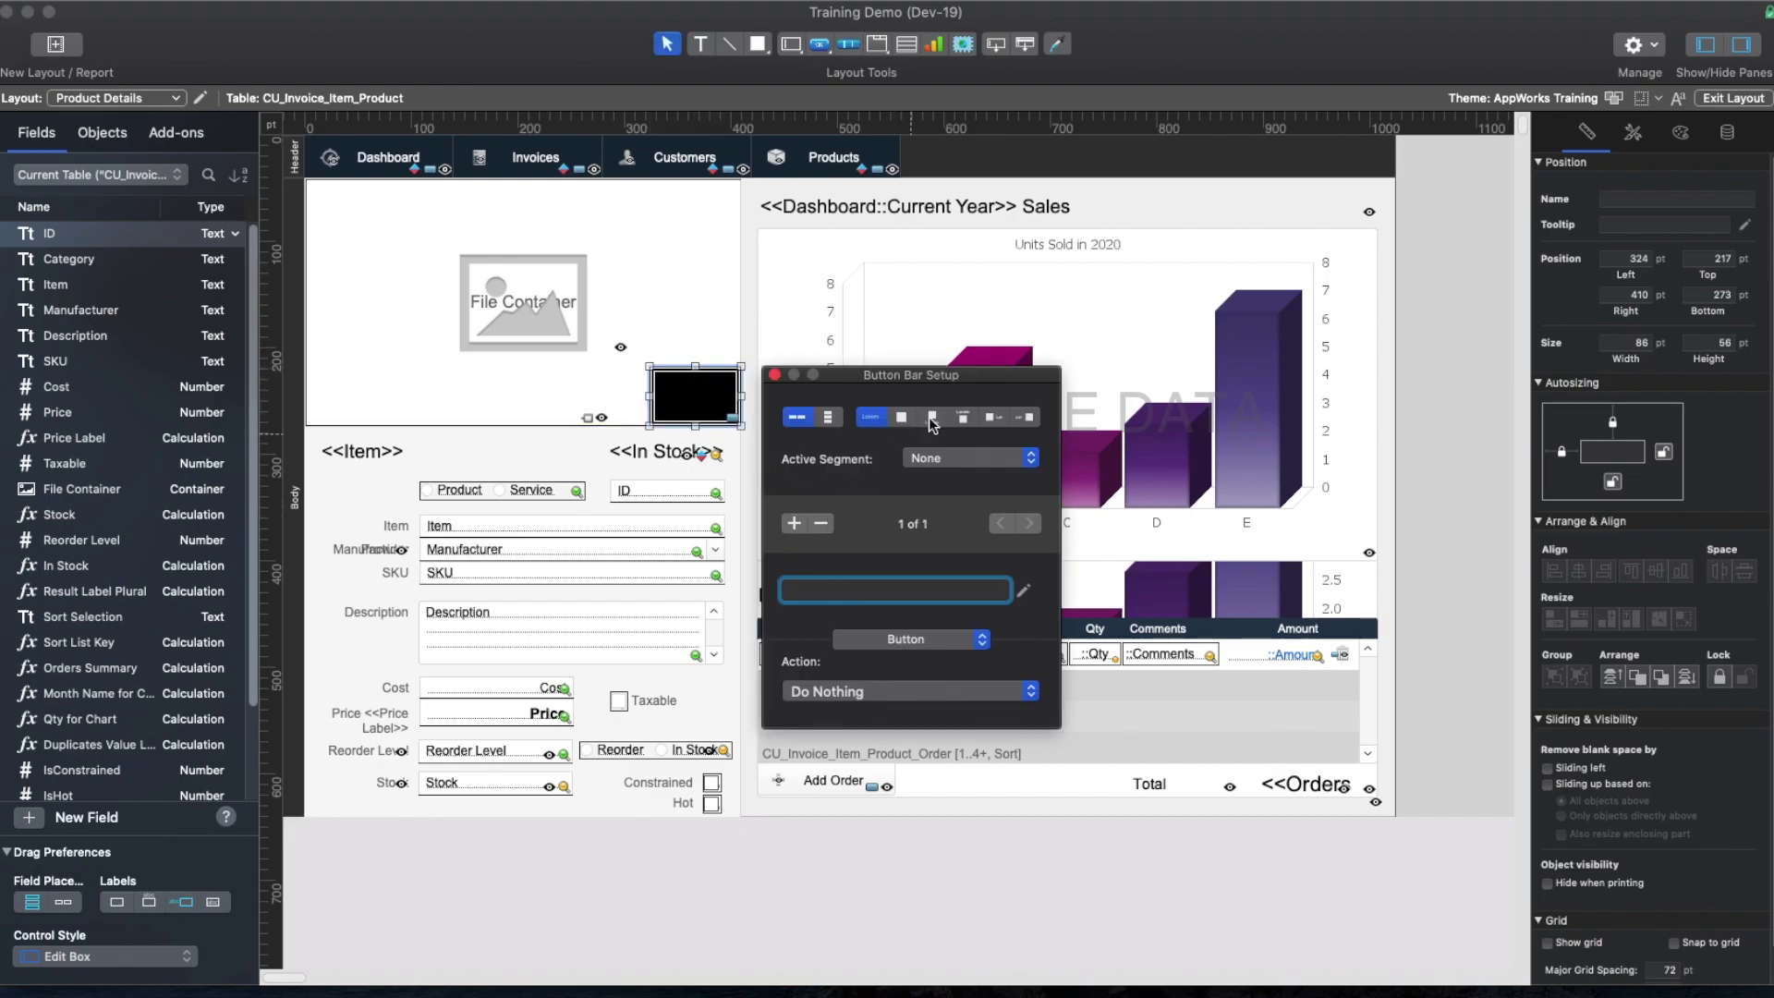
left_click(933, 417)
left_click(795, 677)
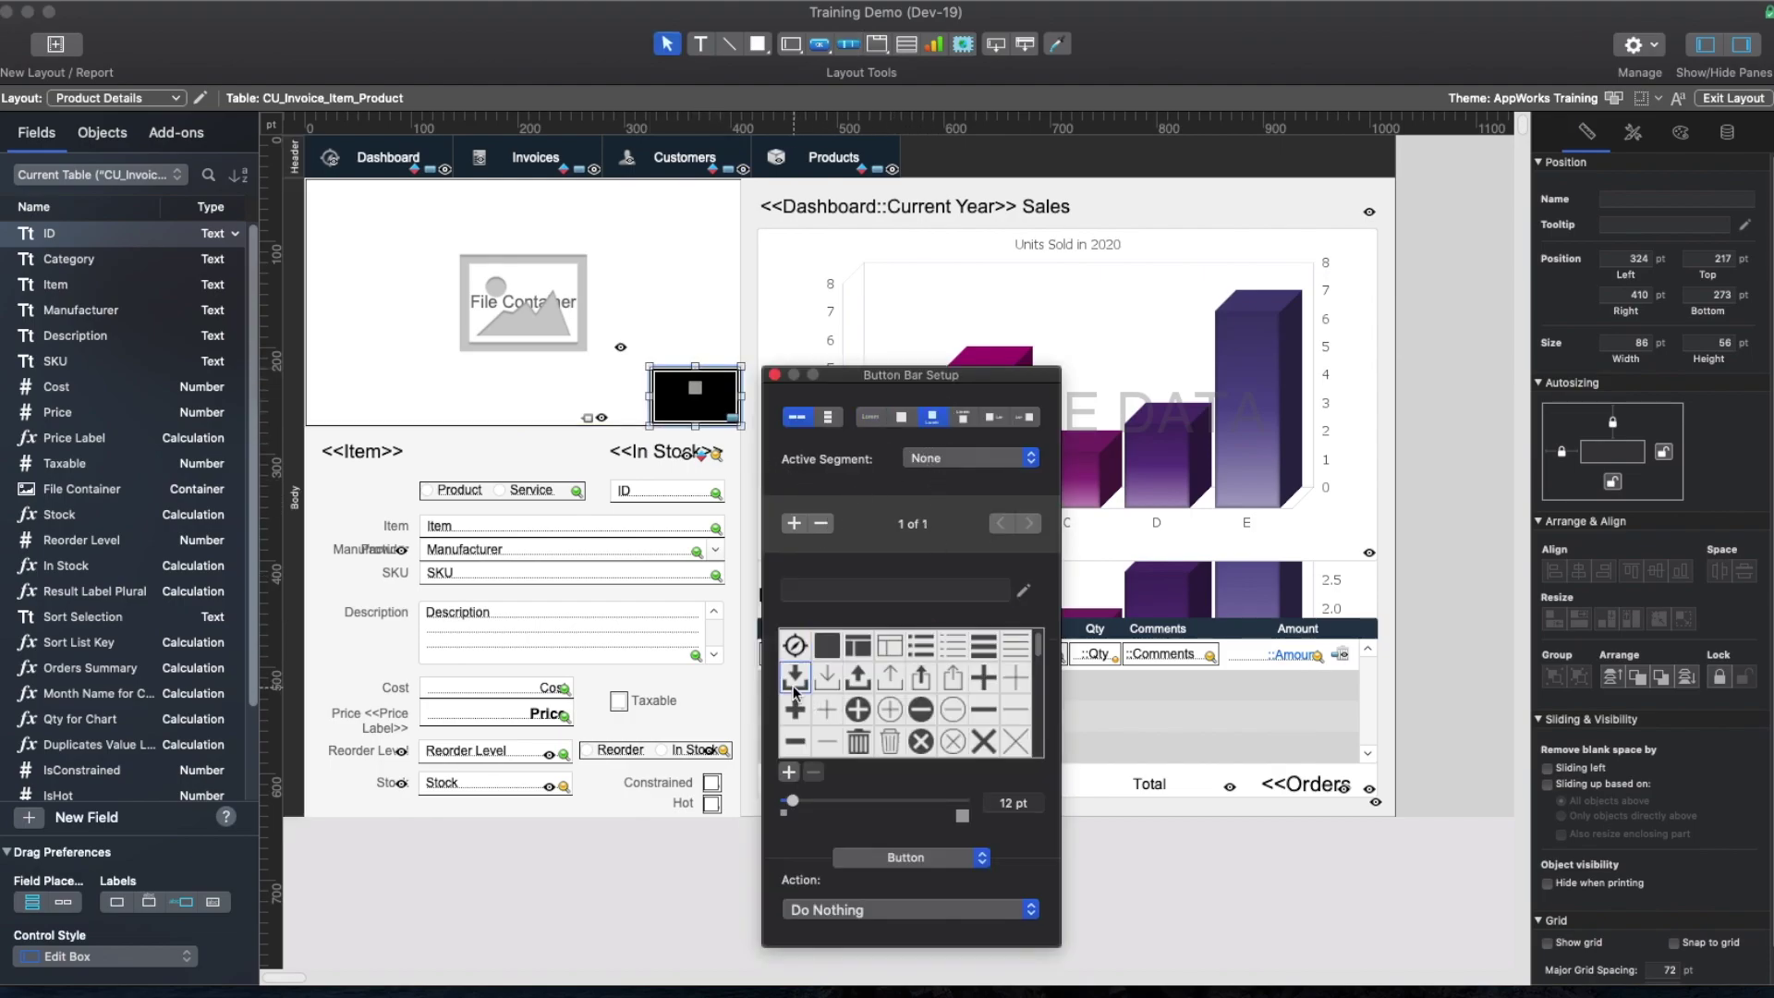
left_click(962, 816)
Label the button 'Download' and set its action to Single Step
left_click(843, 592)
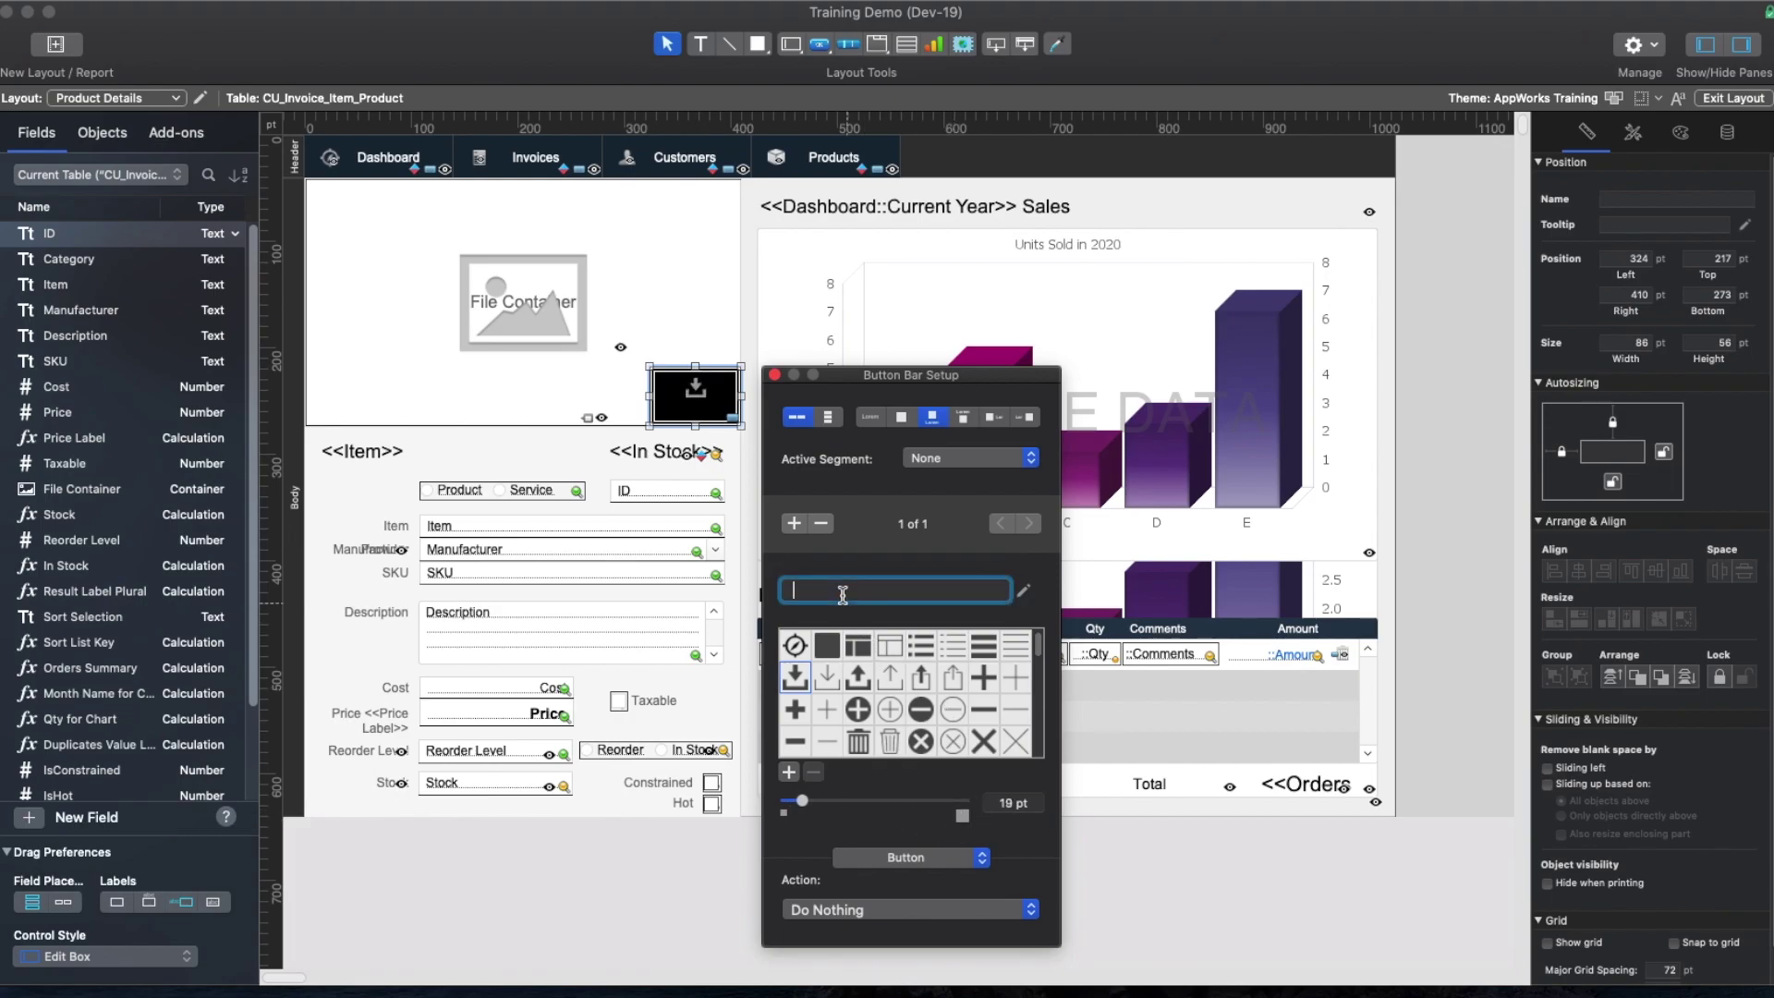
type("Download")
left_click(939, 910)
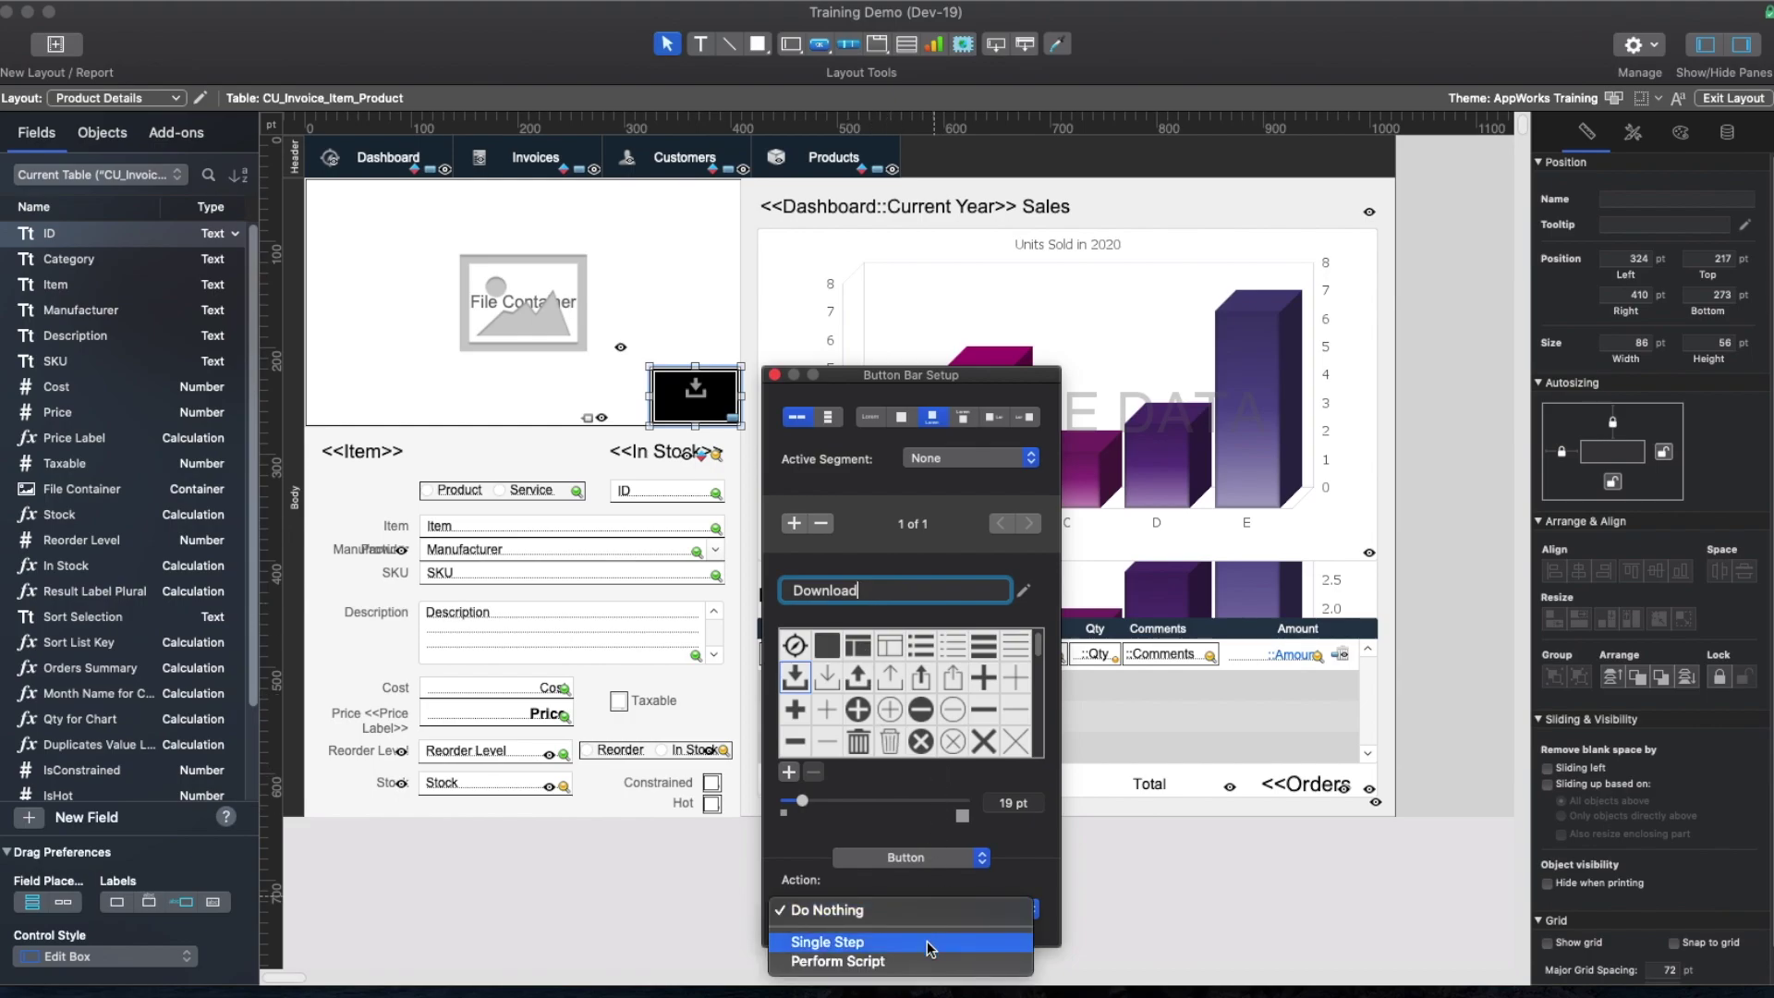
left_click(929, 943)
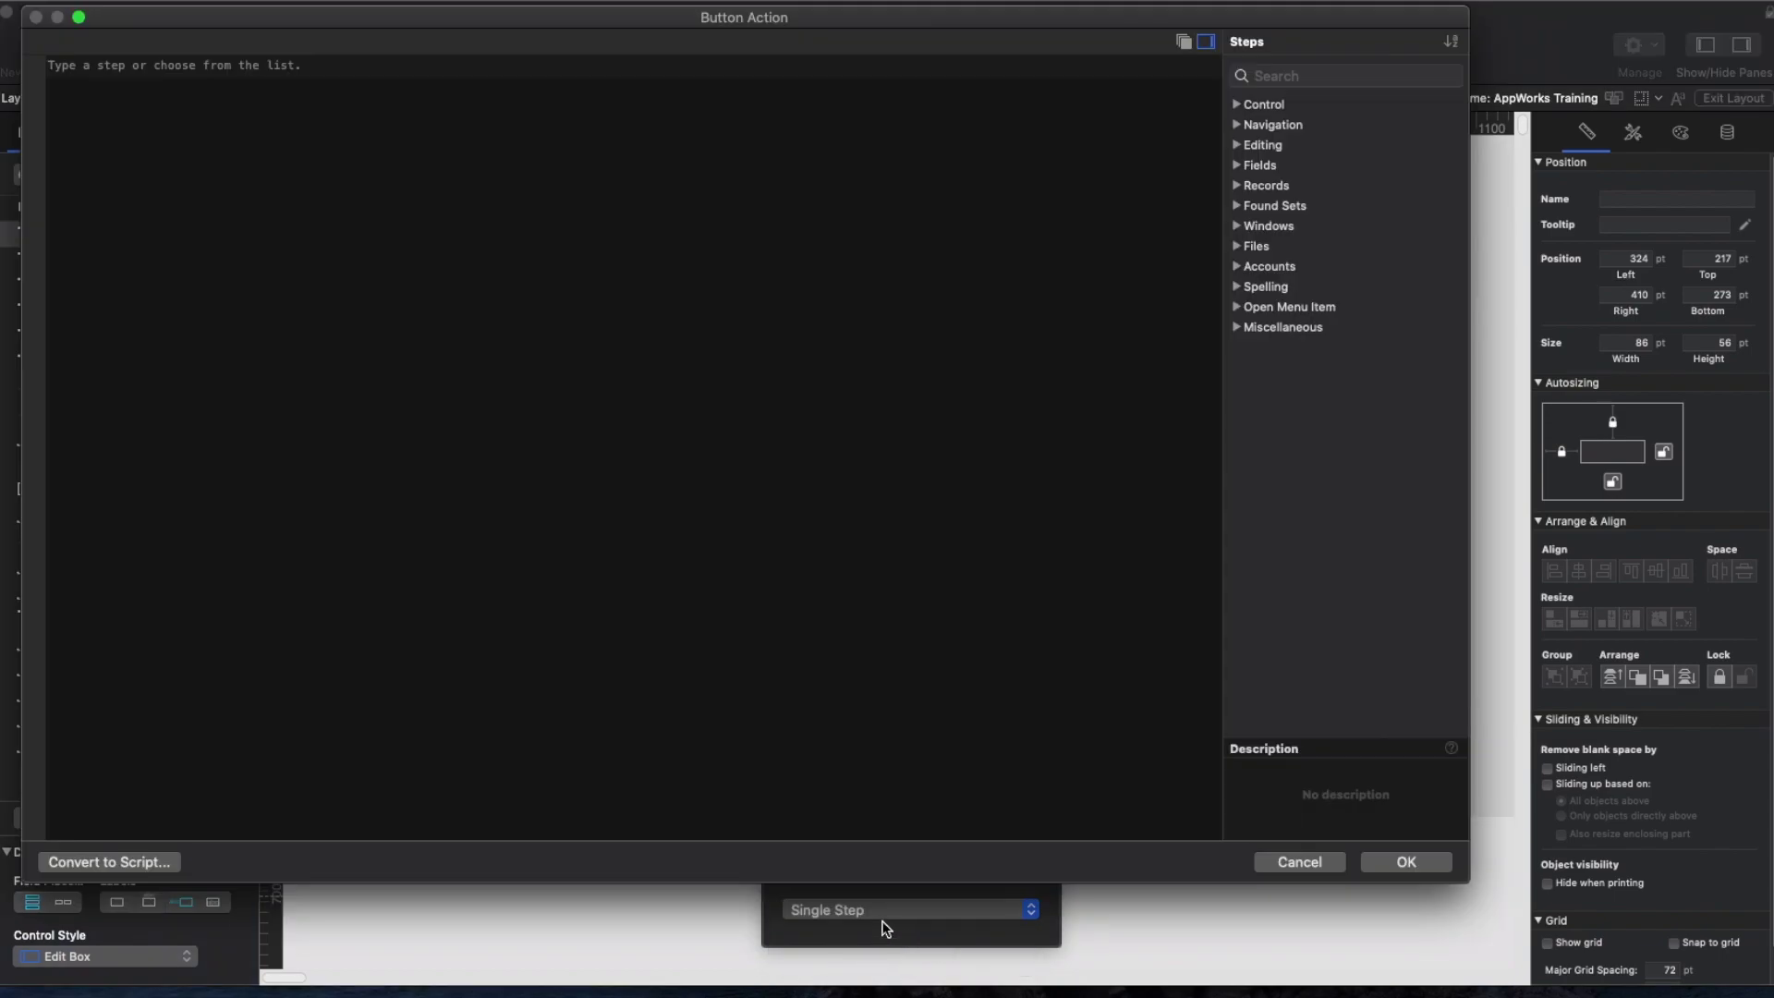
left_click(487, 377)
Set the button's step to Export Field Contents targeting the File Container field
type("export")
key("Return")
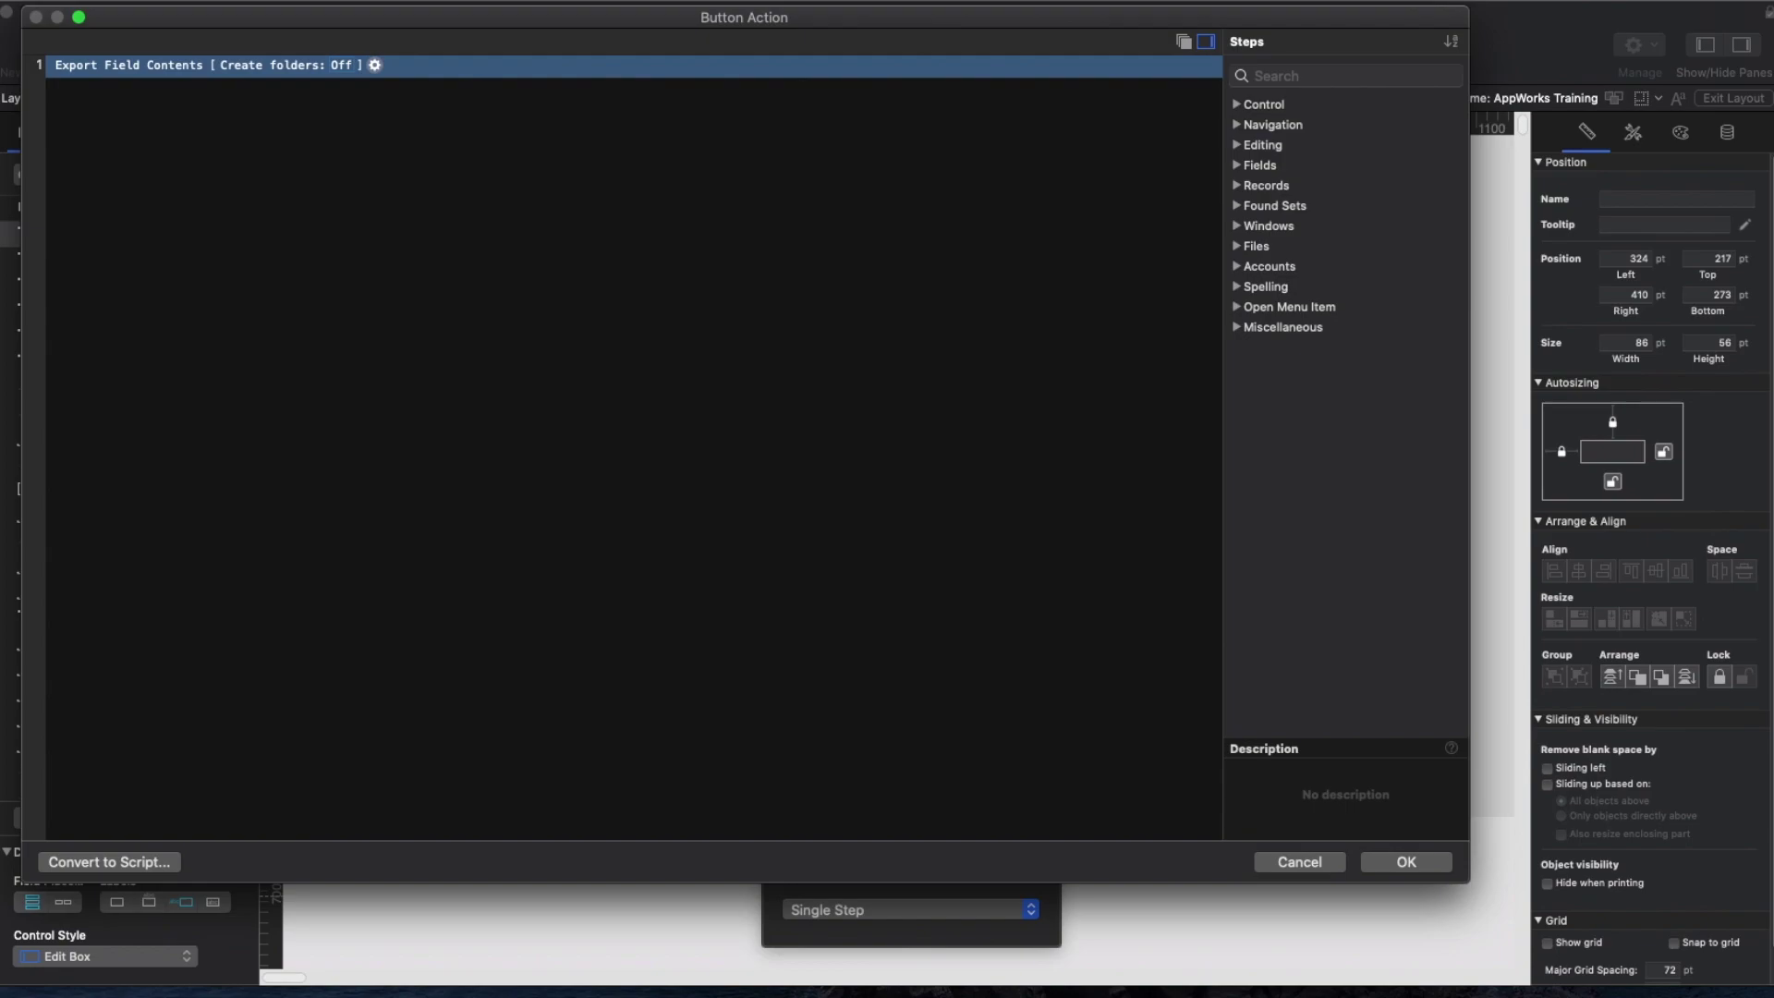
left_click(374, 66)
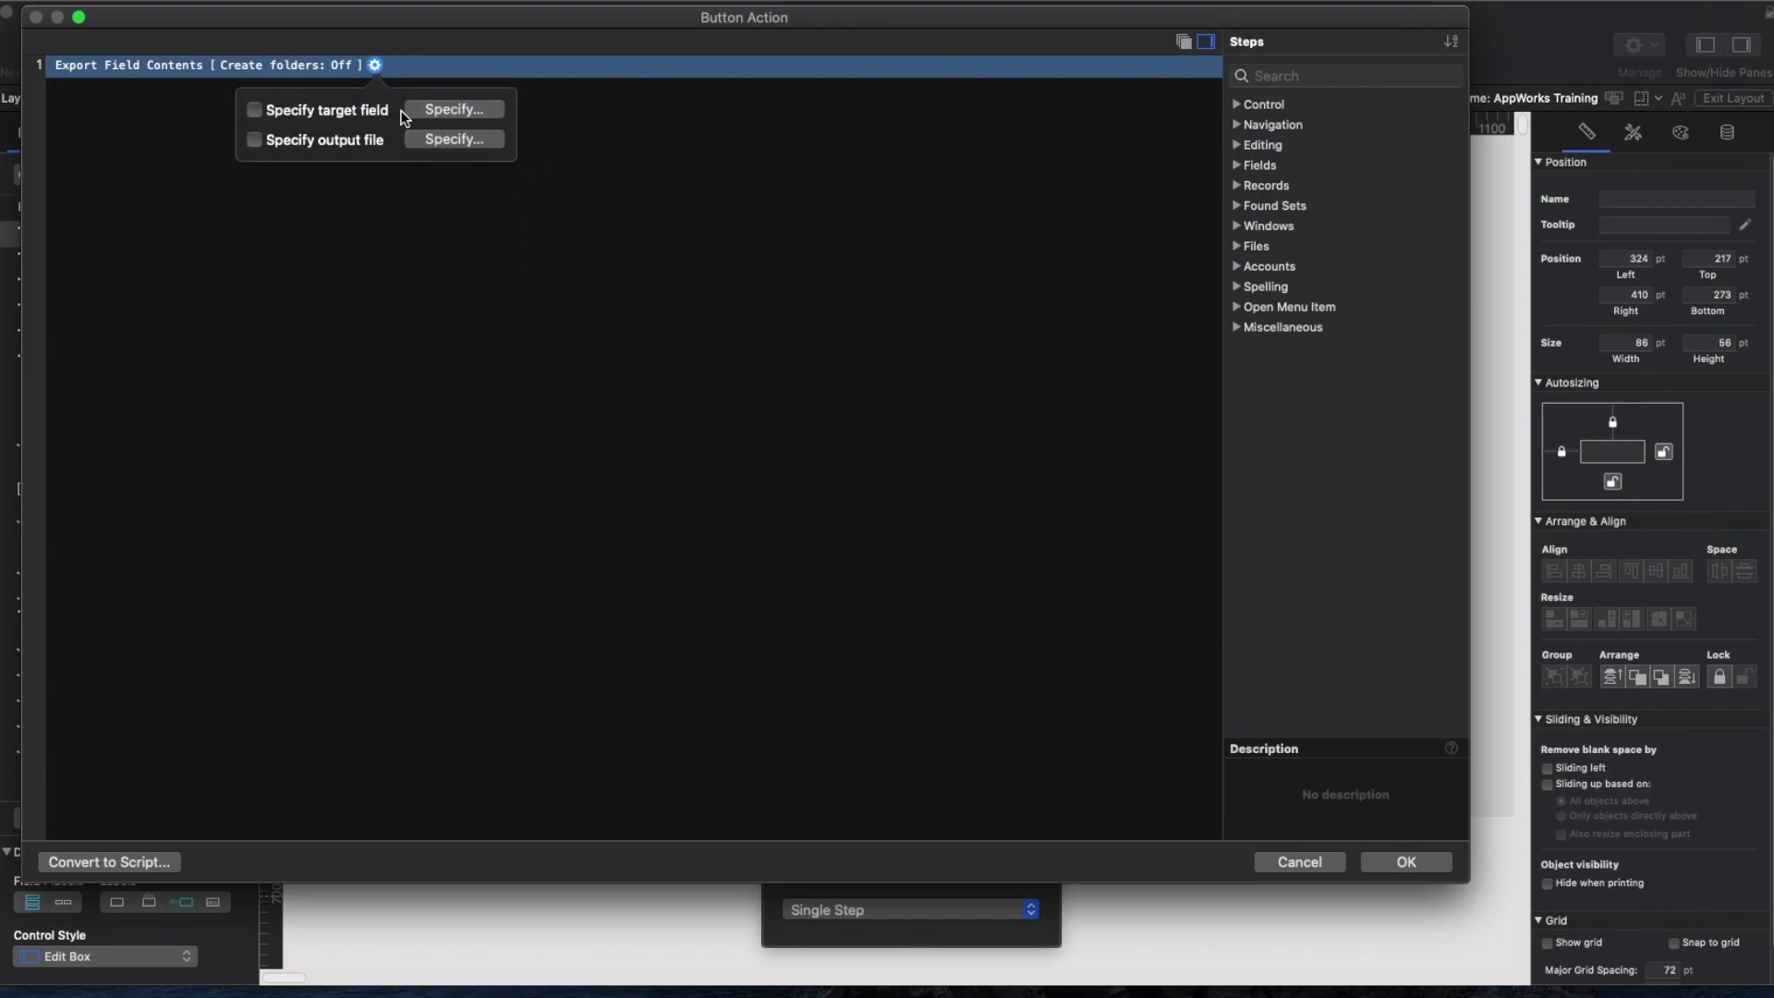
left_click(441, 111)
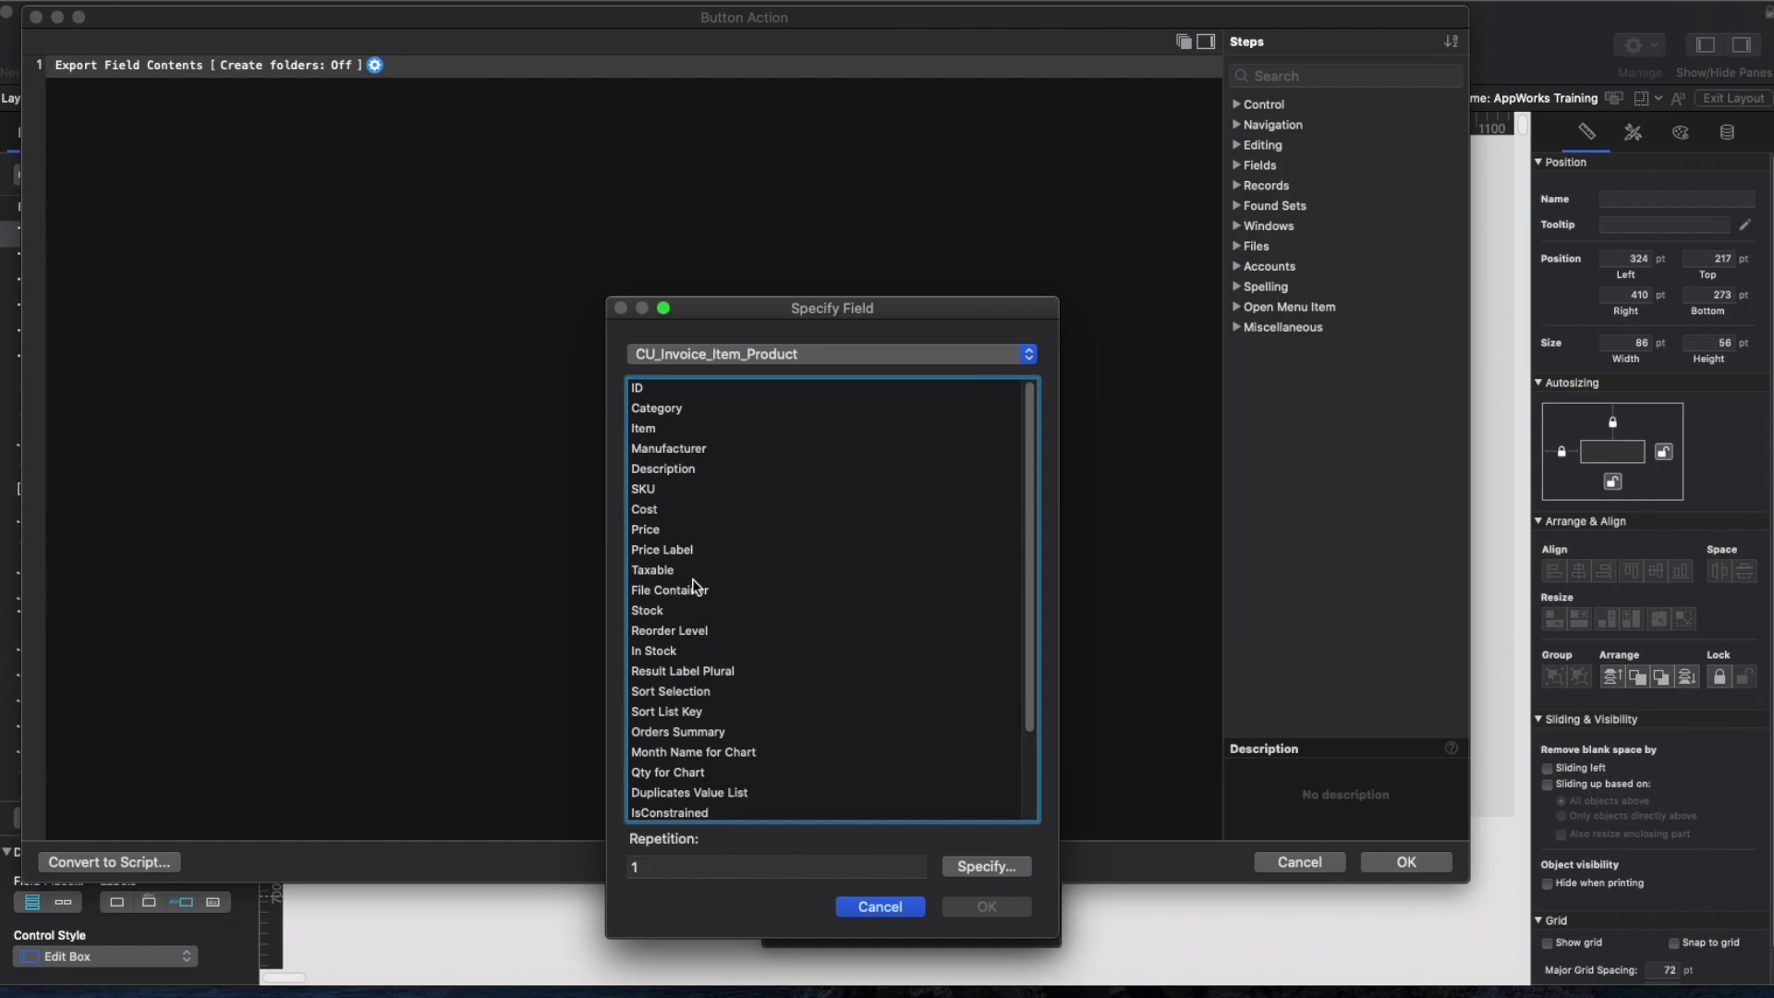
left_click(695, 589)
left_click(1004, 907)
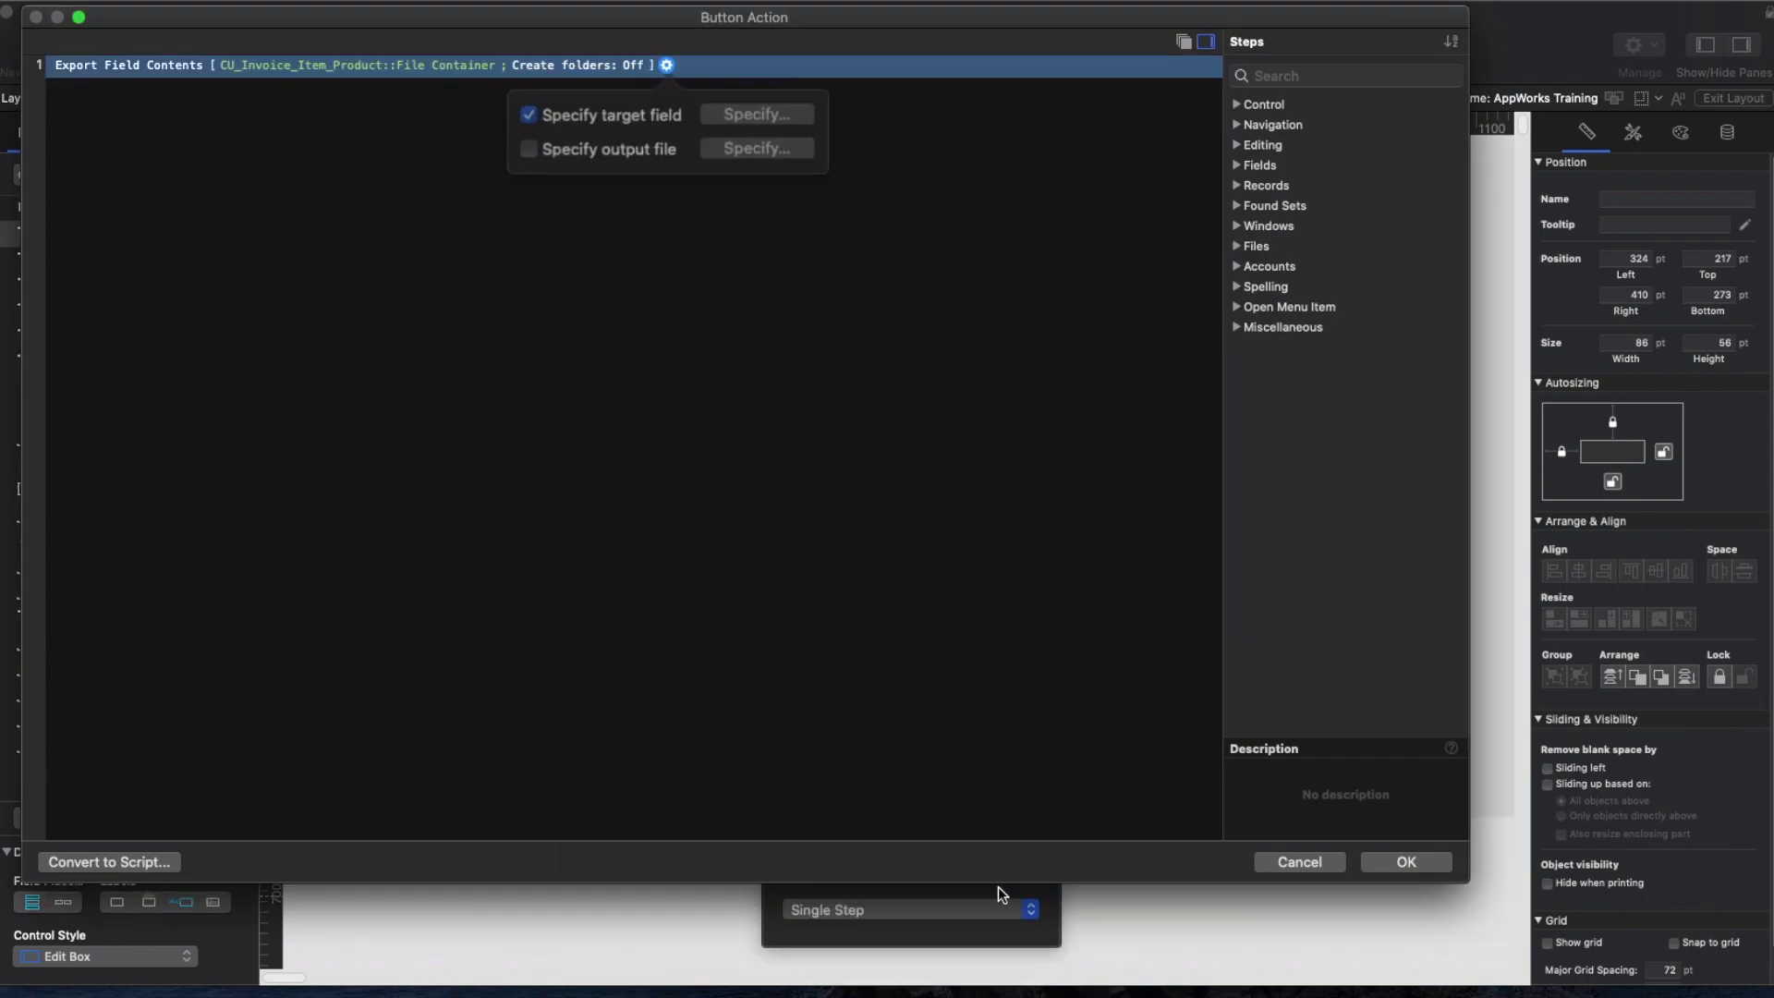
left_click(635, 294)
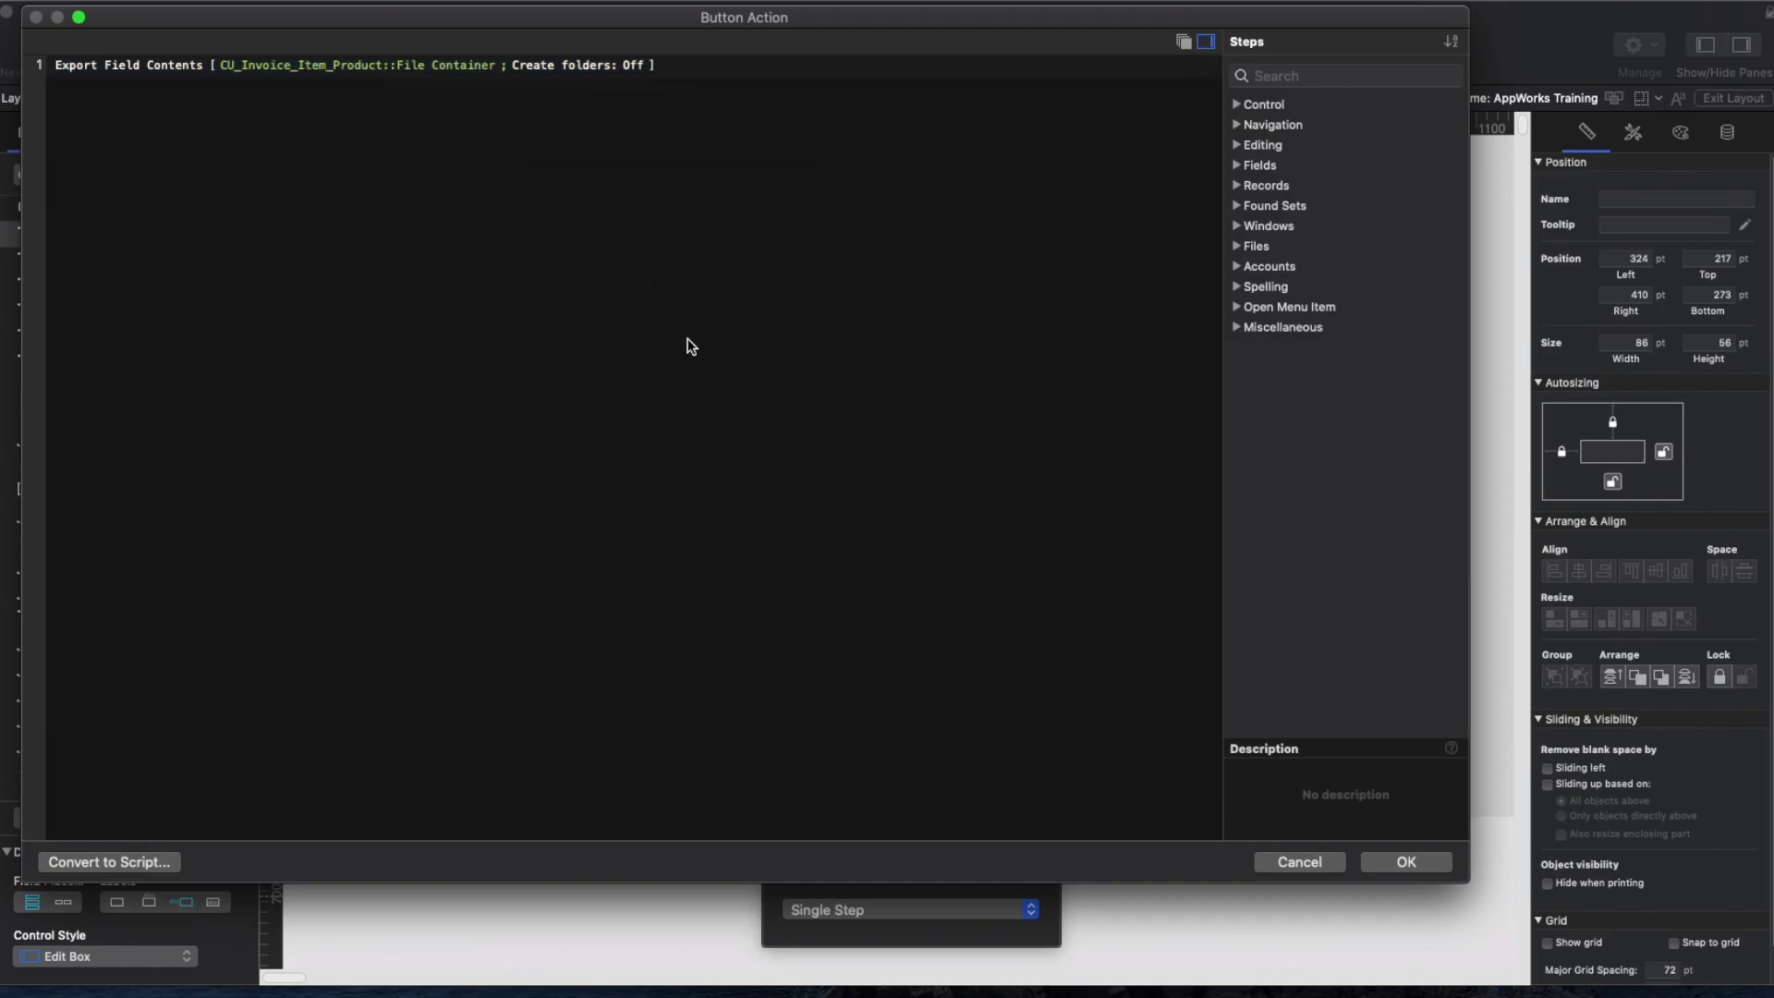
left_click(1408, 862)
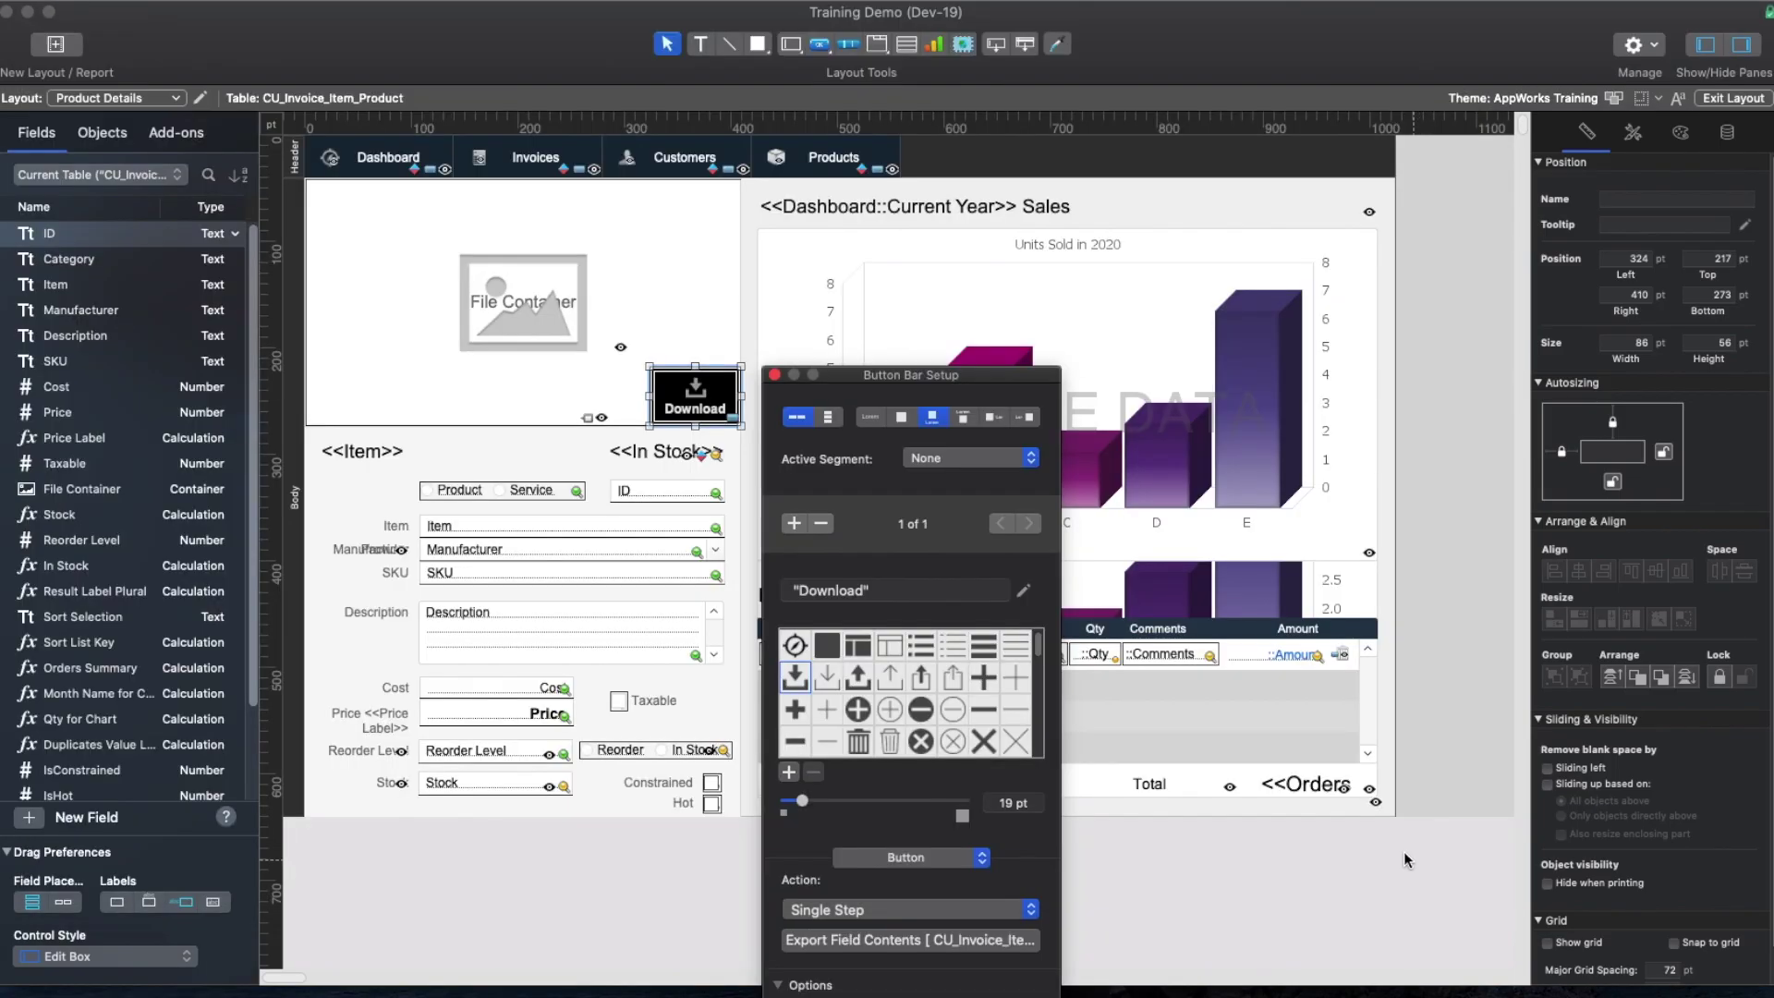
In Browse mode, try Download on the PRS Guitar record, then cancel the PRS.jpeg export
left_click(775, 375)
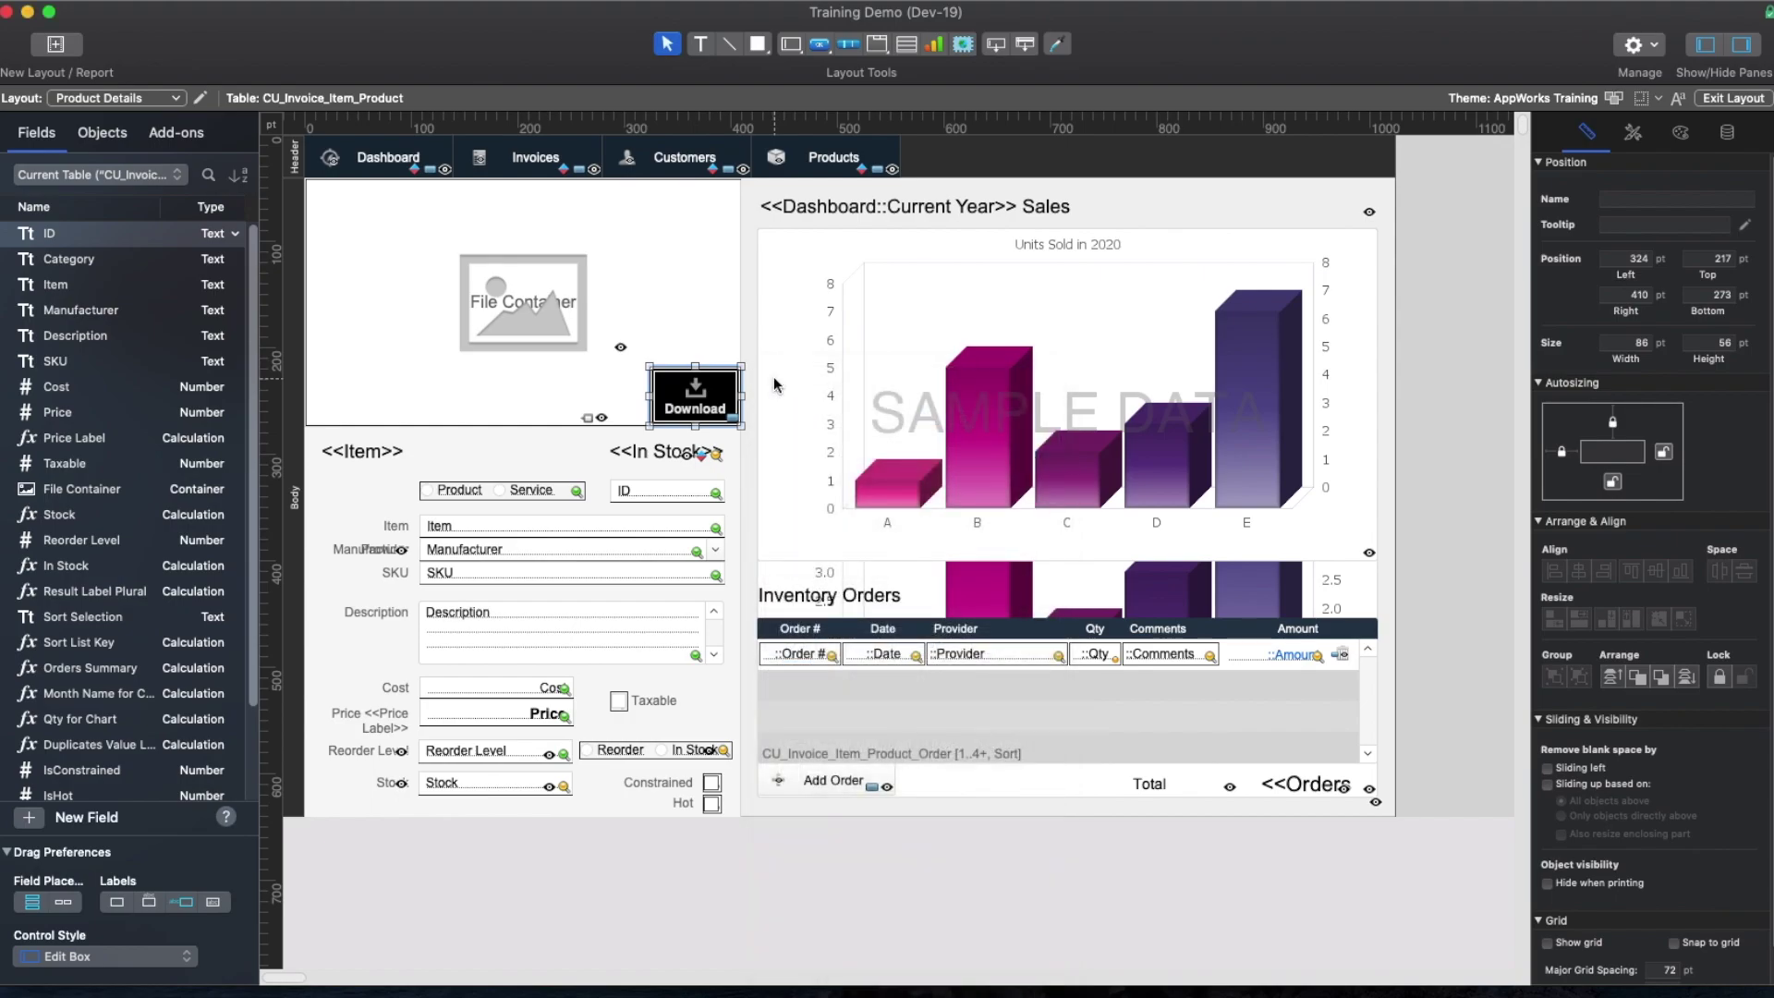
key("super+b")
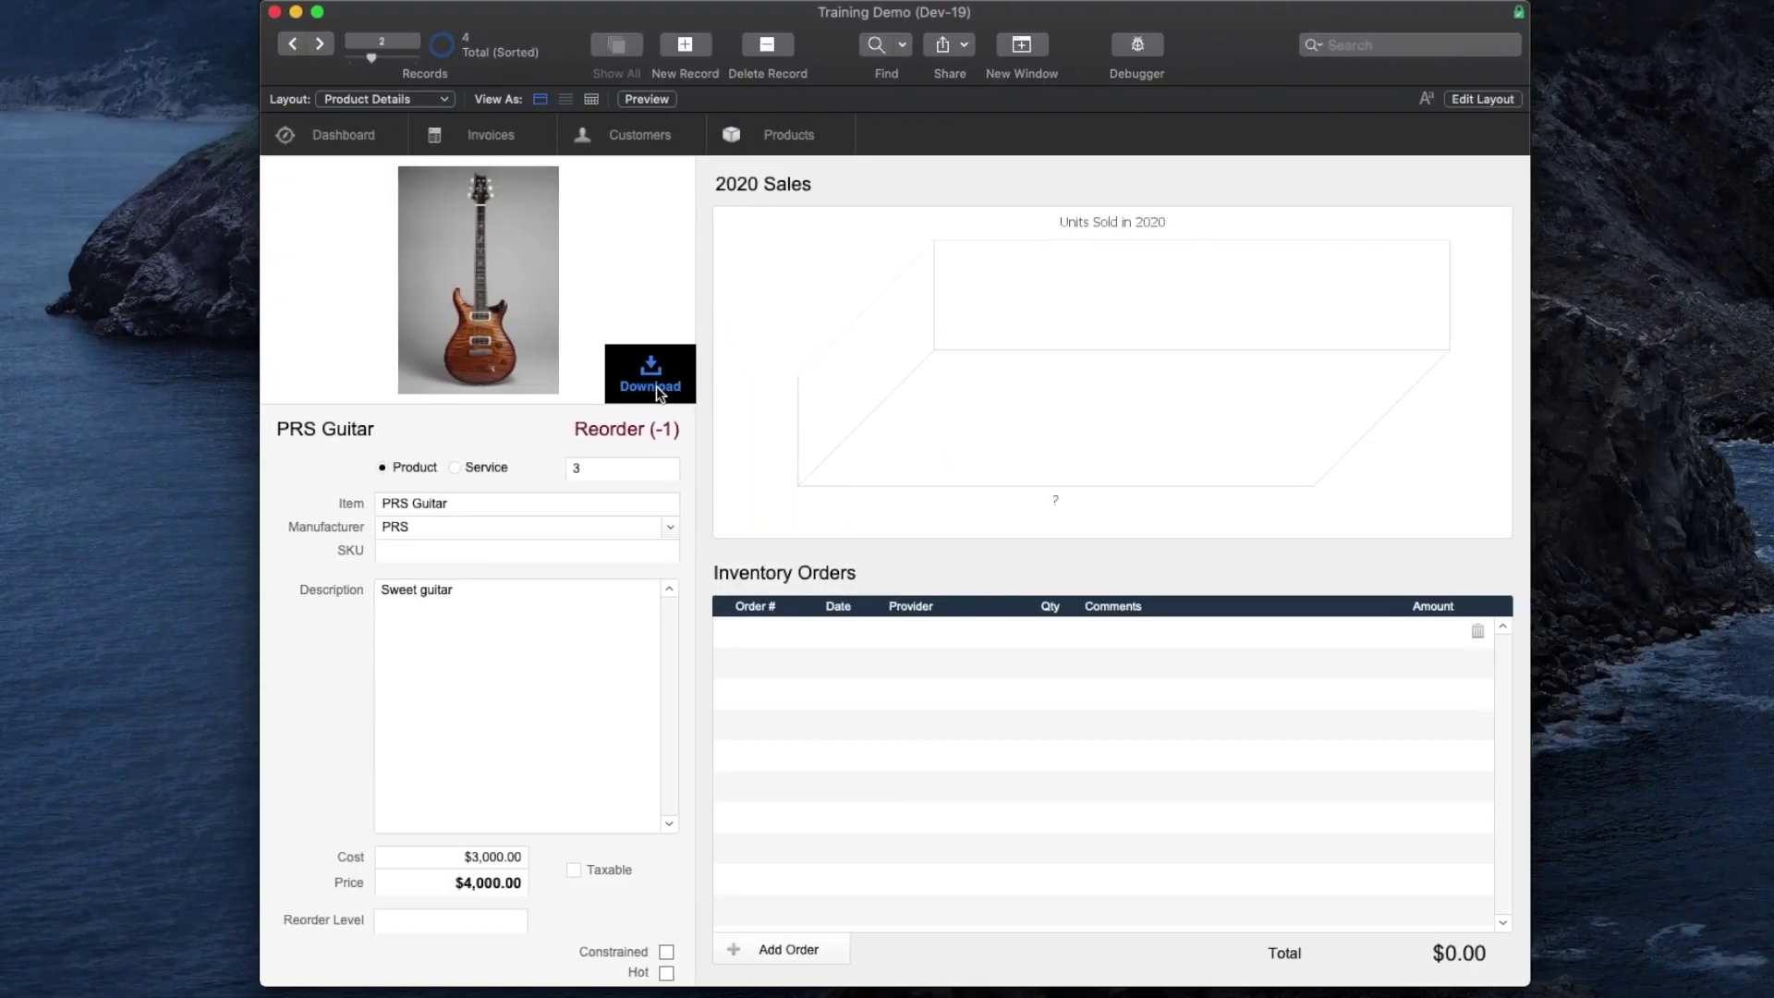
left_click(642, 375)
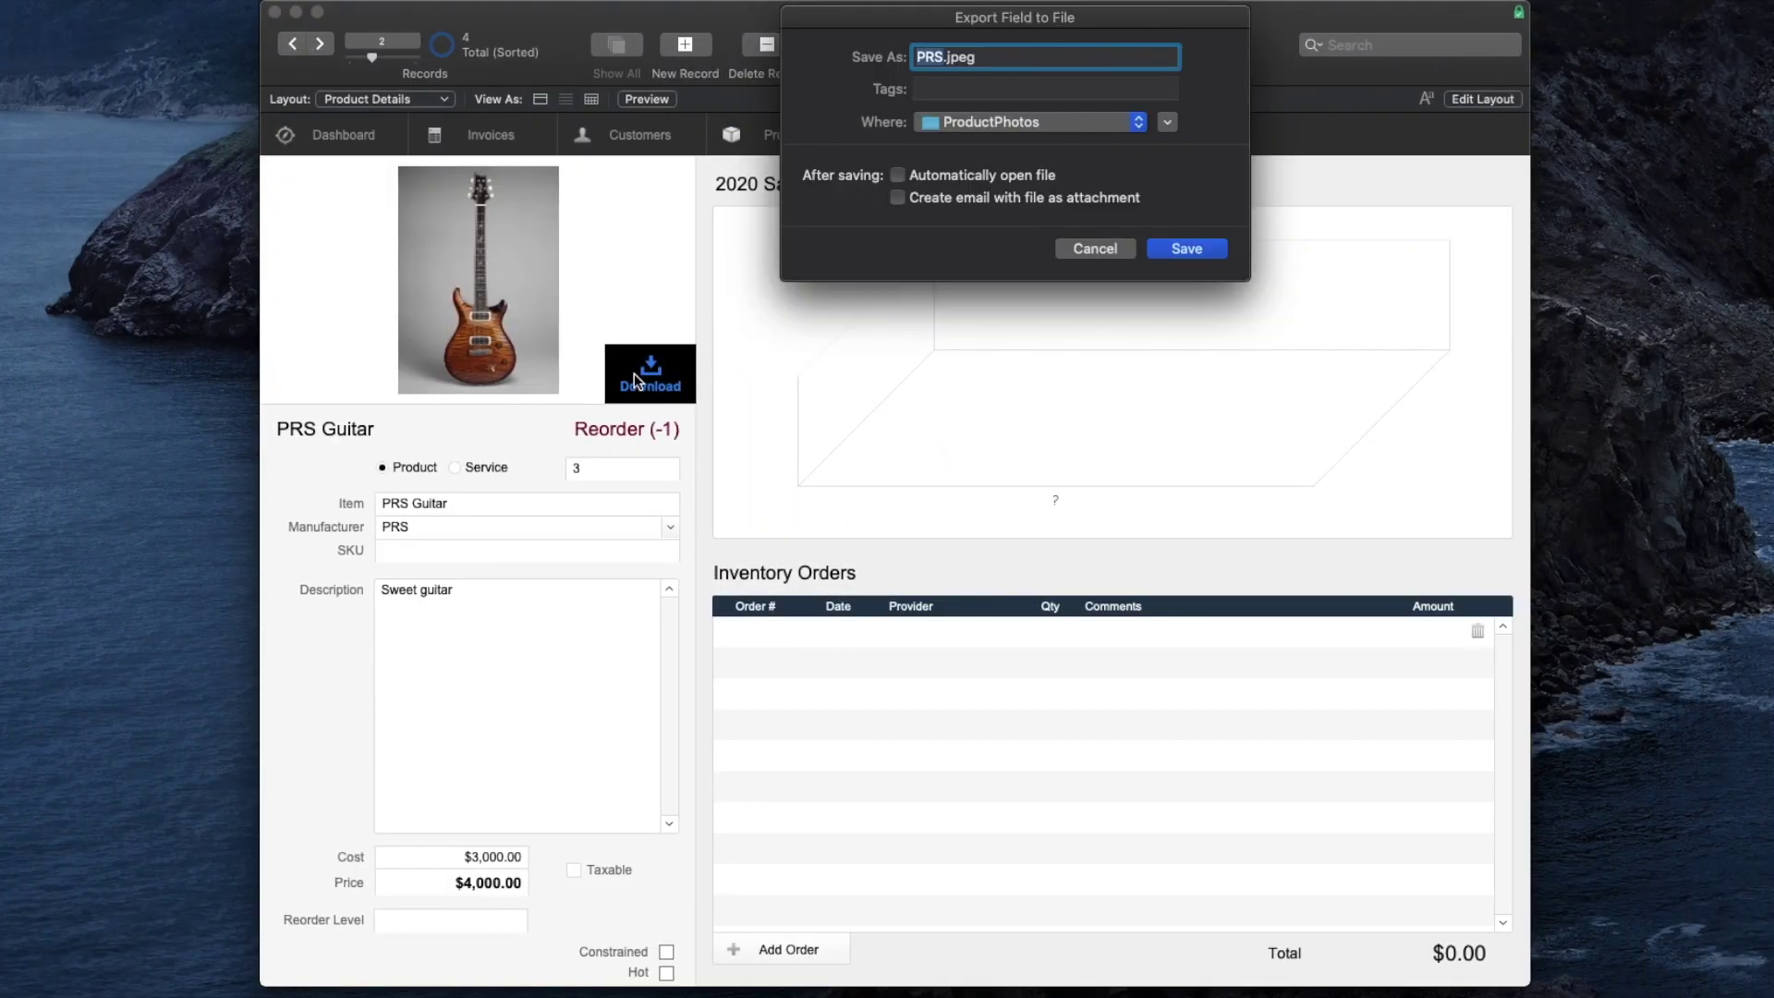
left_click_drag(869, 30, 977, 247)
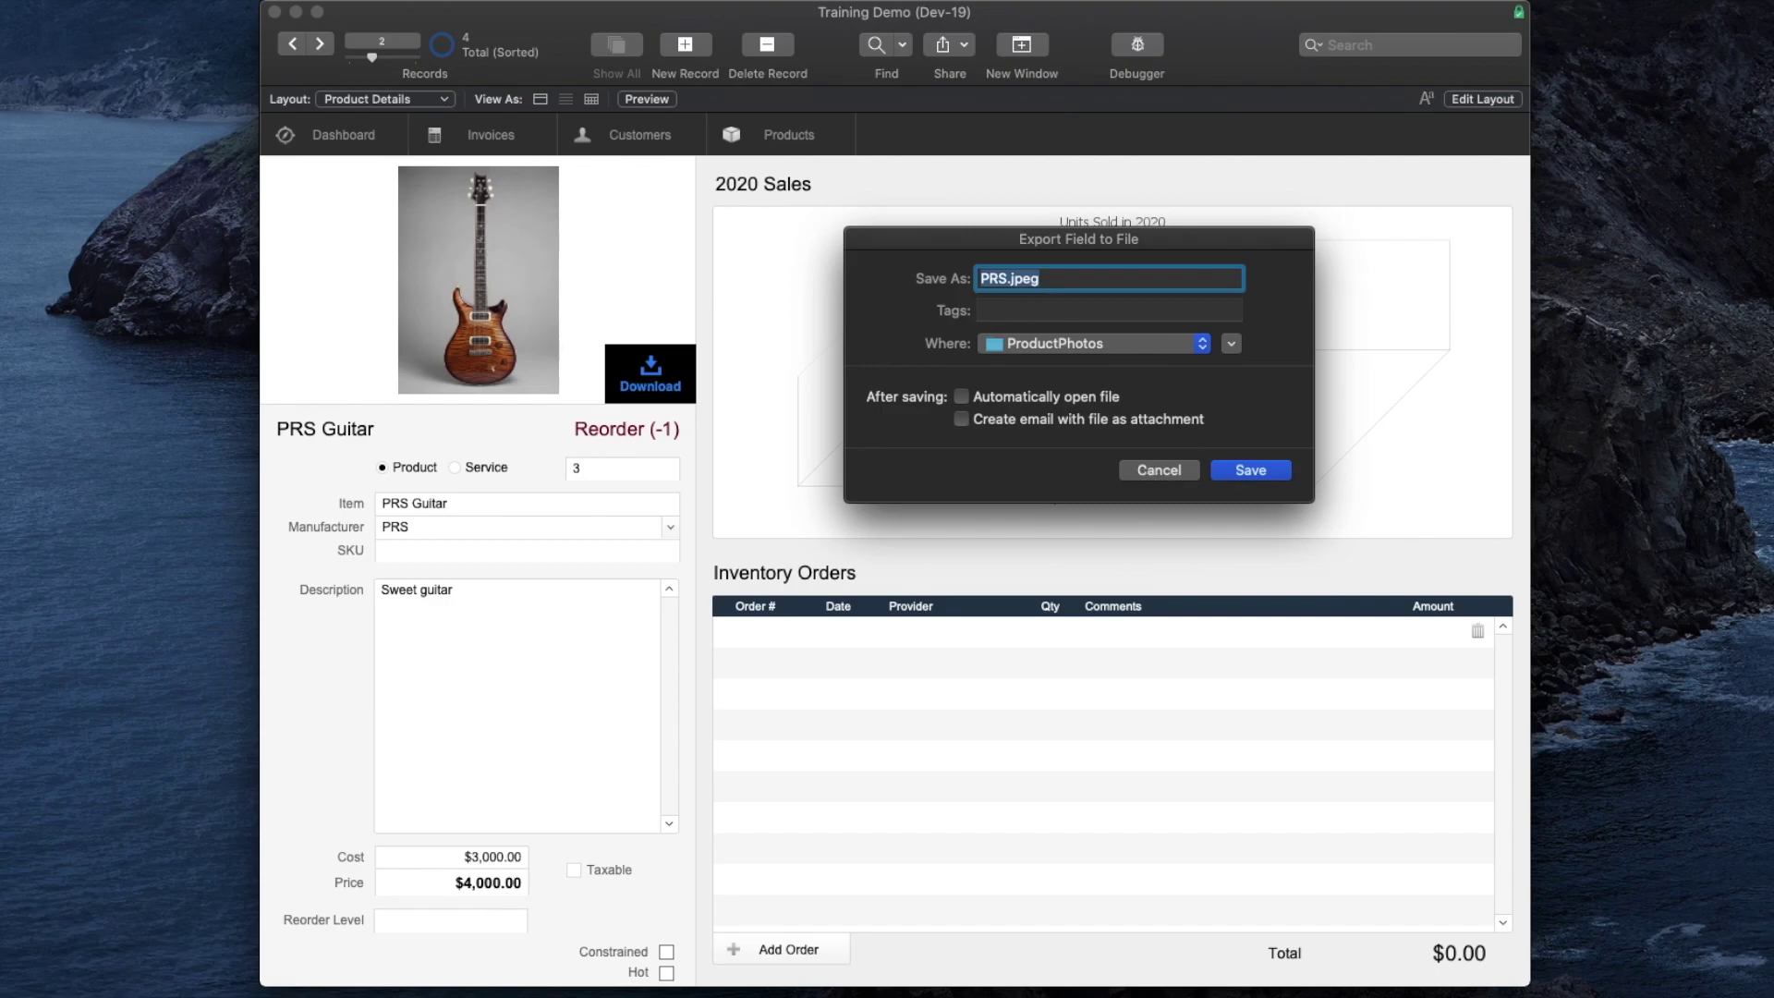
left_click(1614, 462)
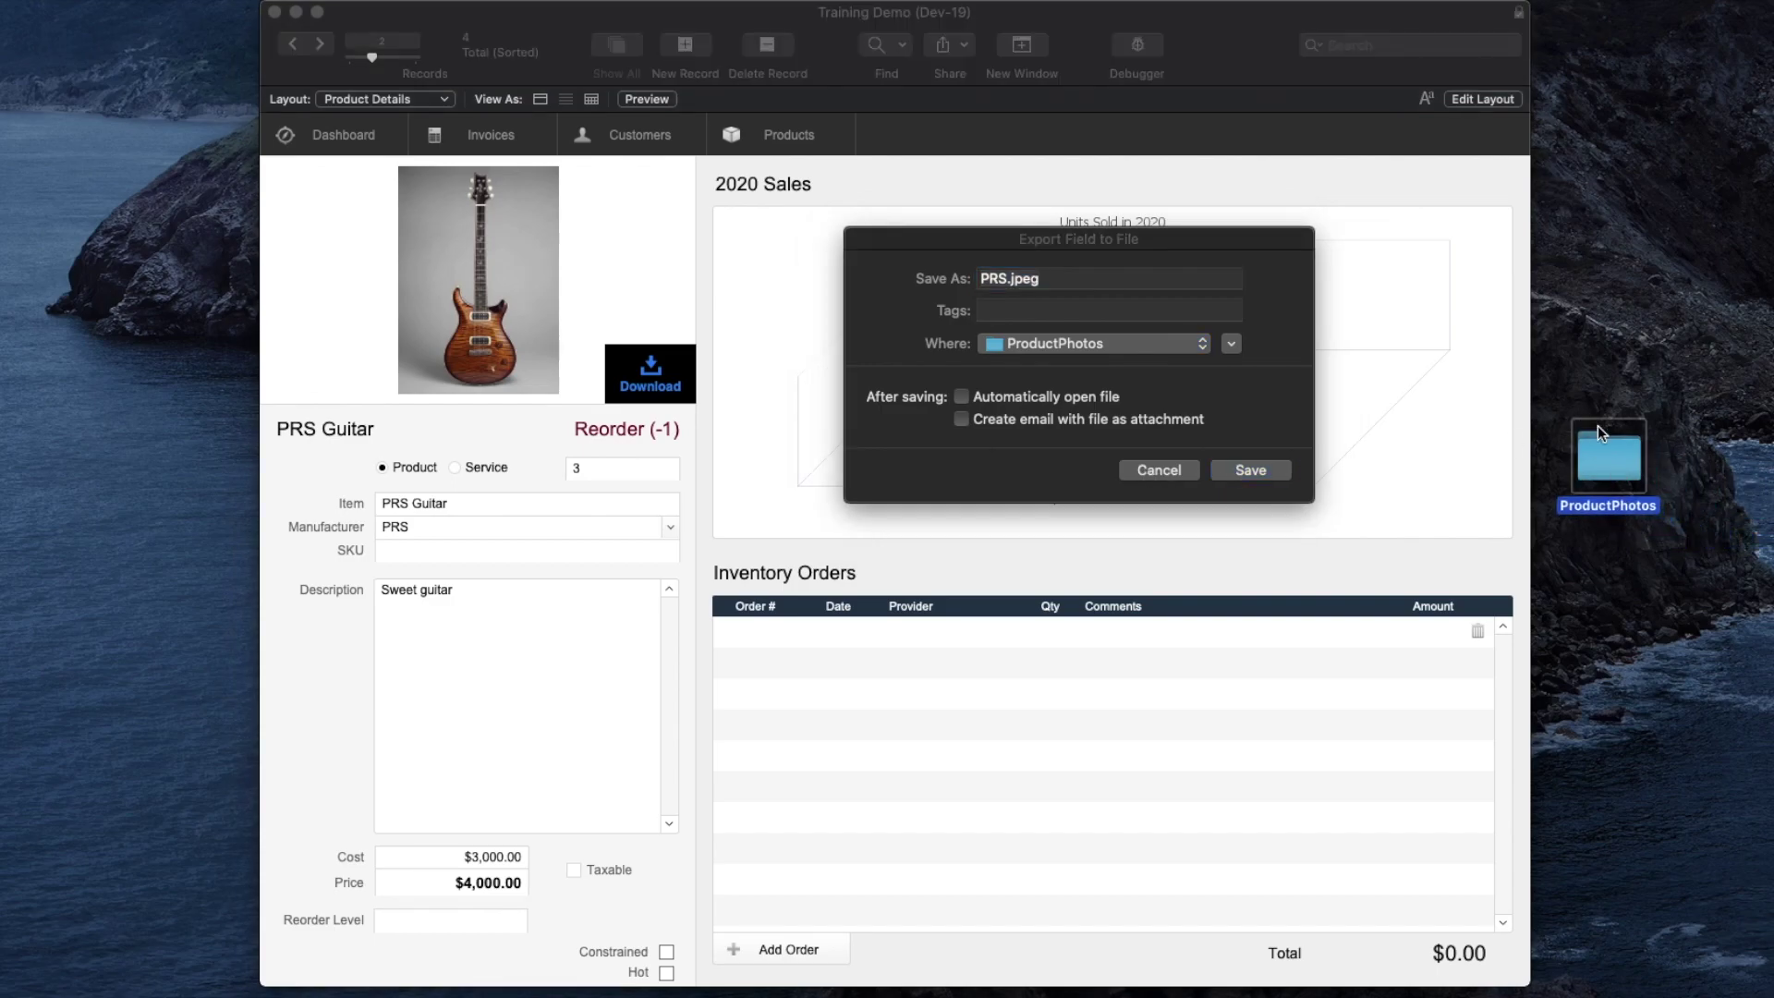
left_click(1180, 466)
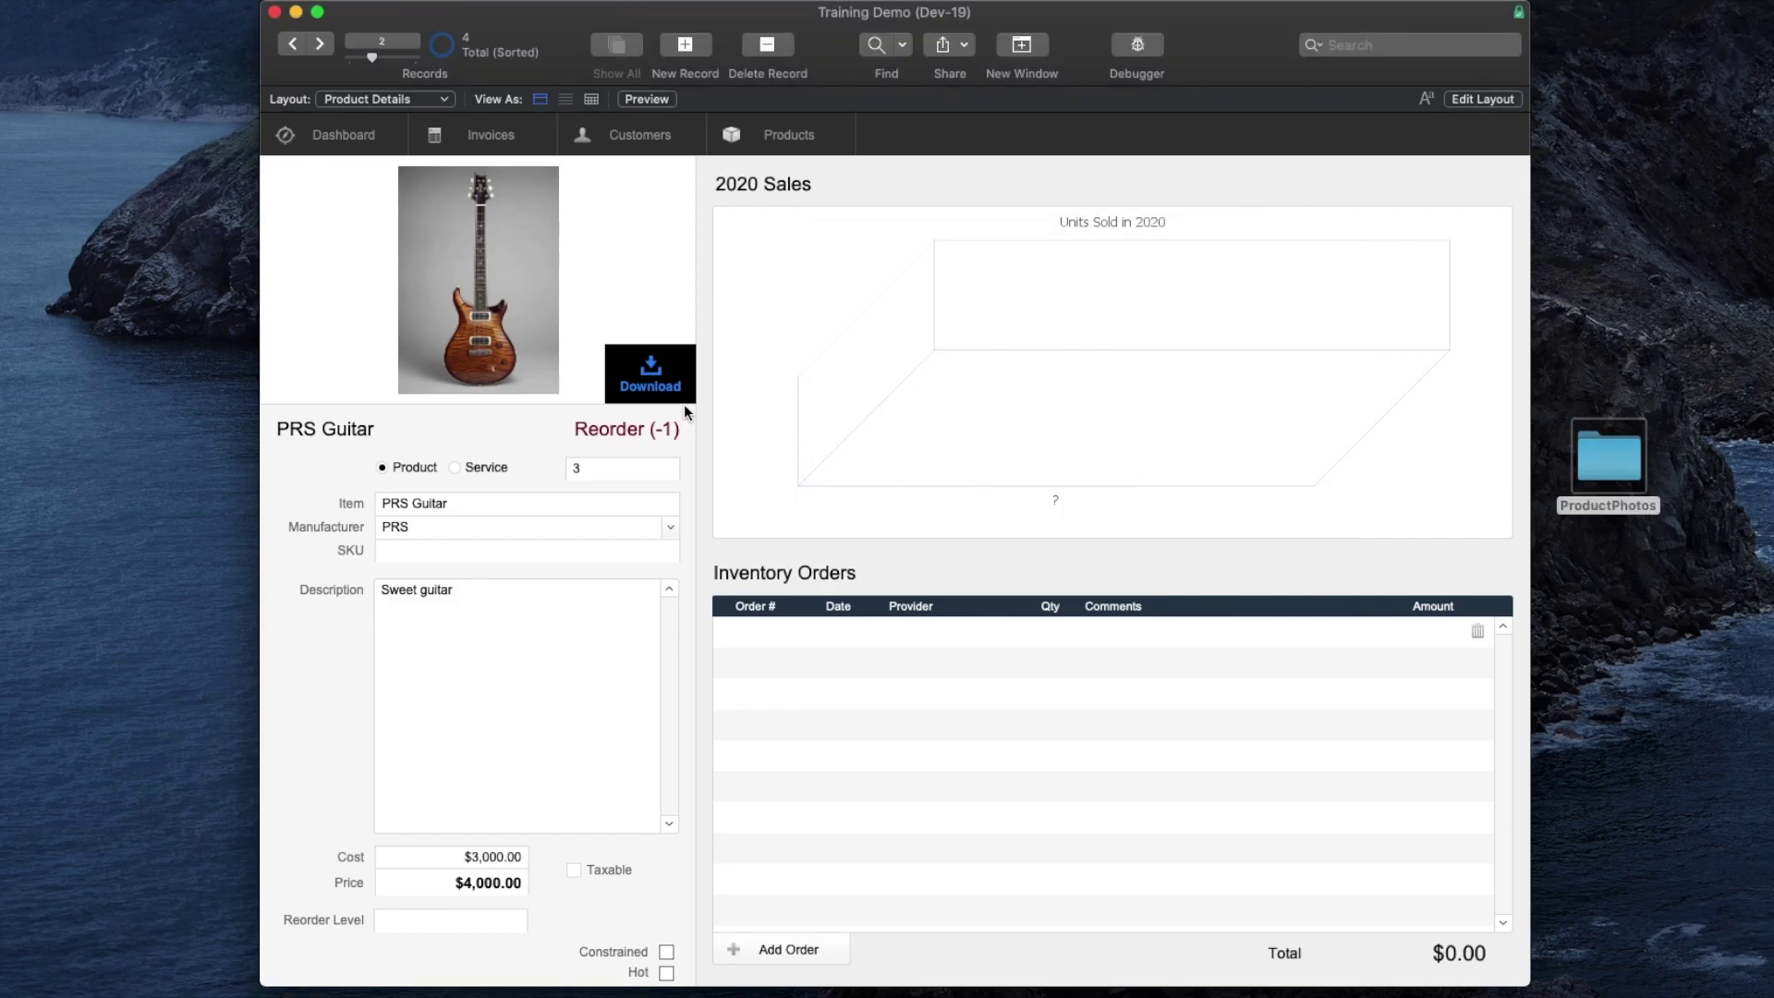
In Layout mode, open the Download button's Export Field Contents step options
key("super+l")
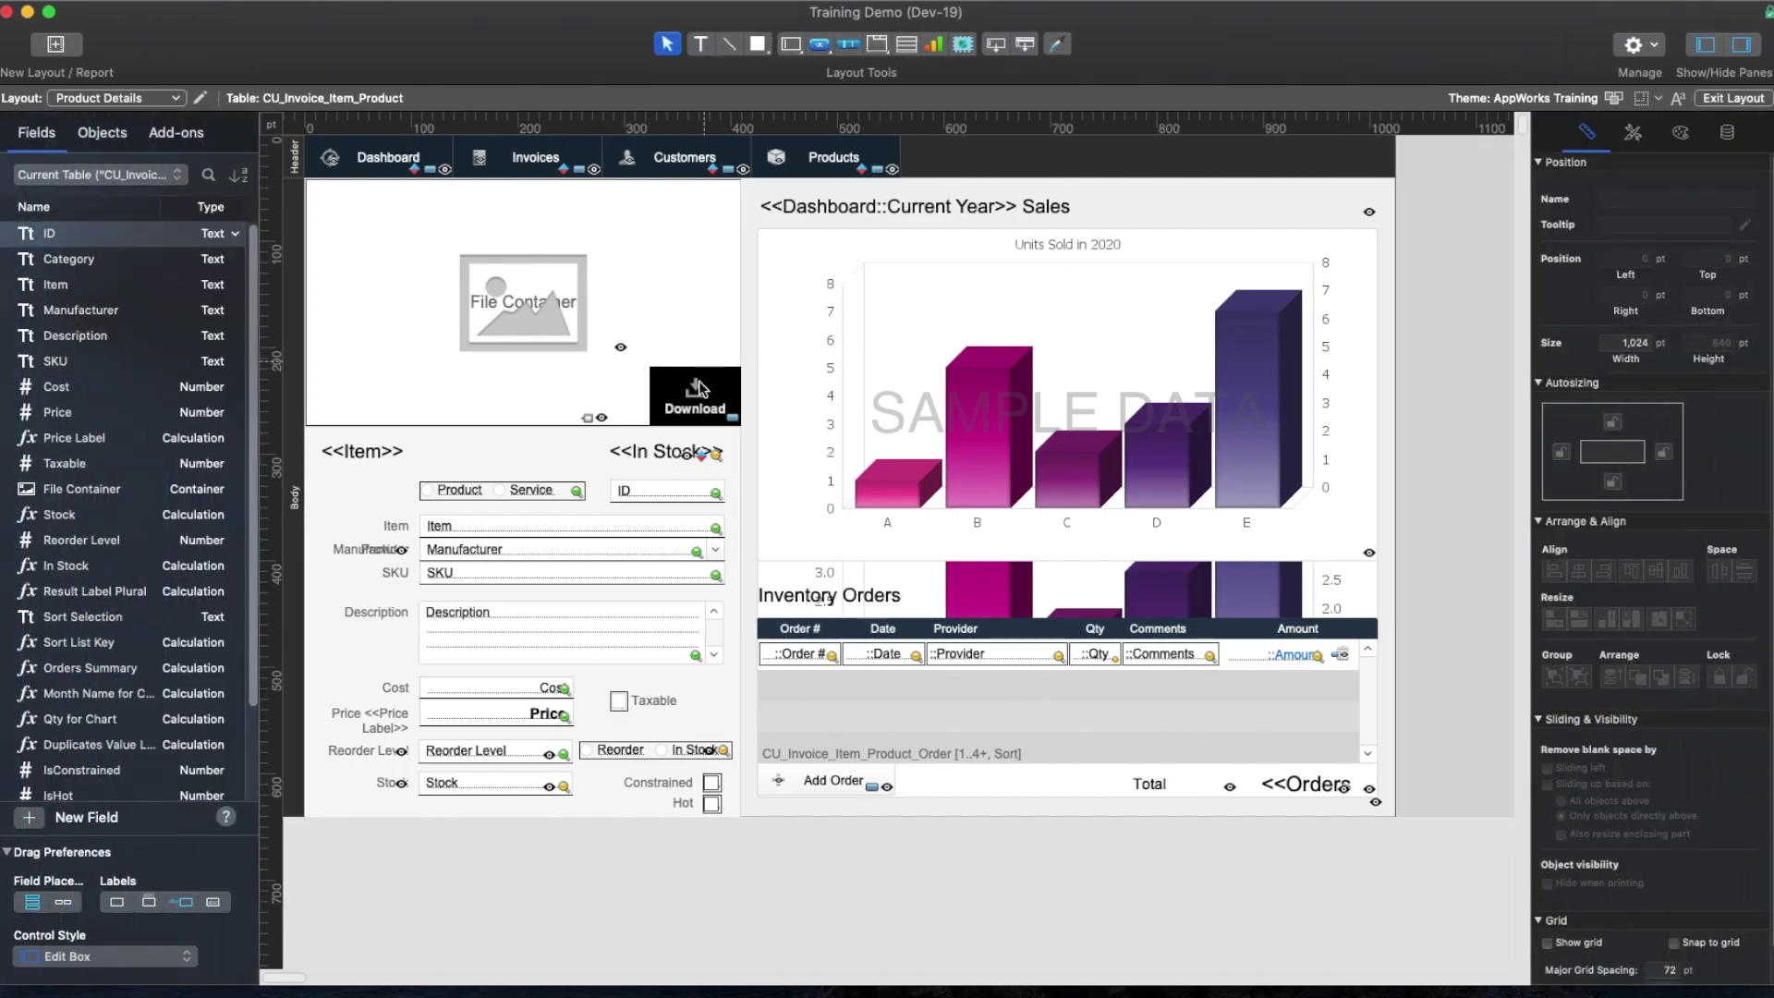
left_click(702, 406)
double_click(703, 407)
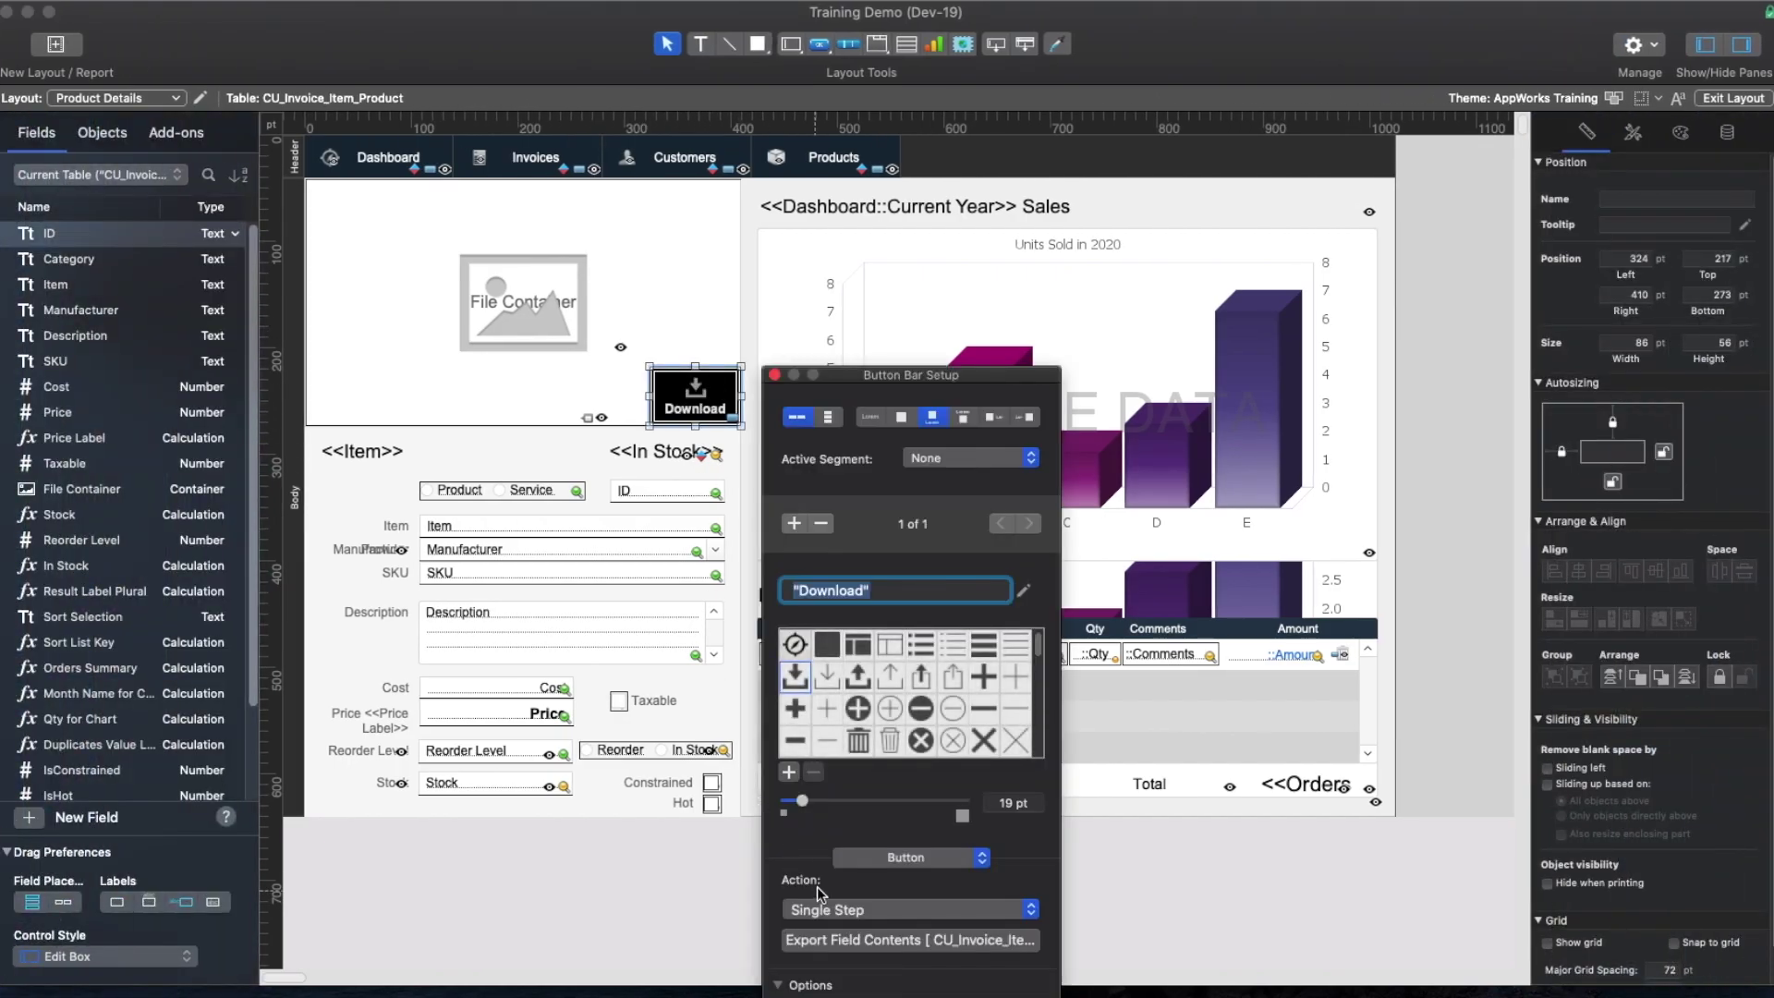
left_click(845, 938)
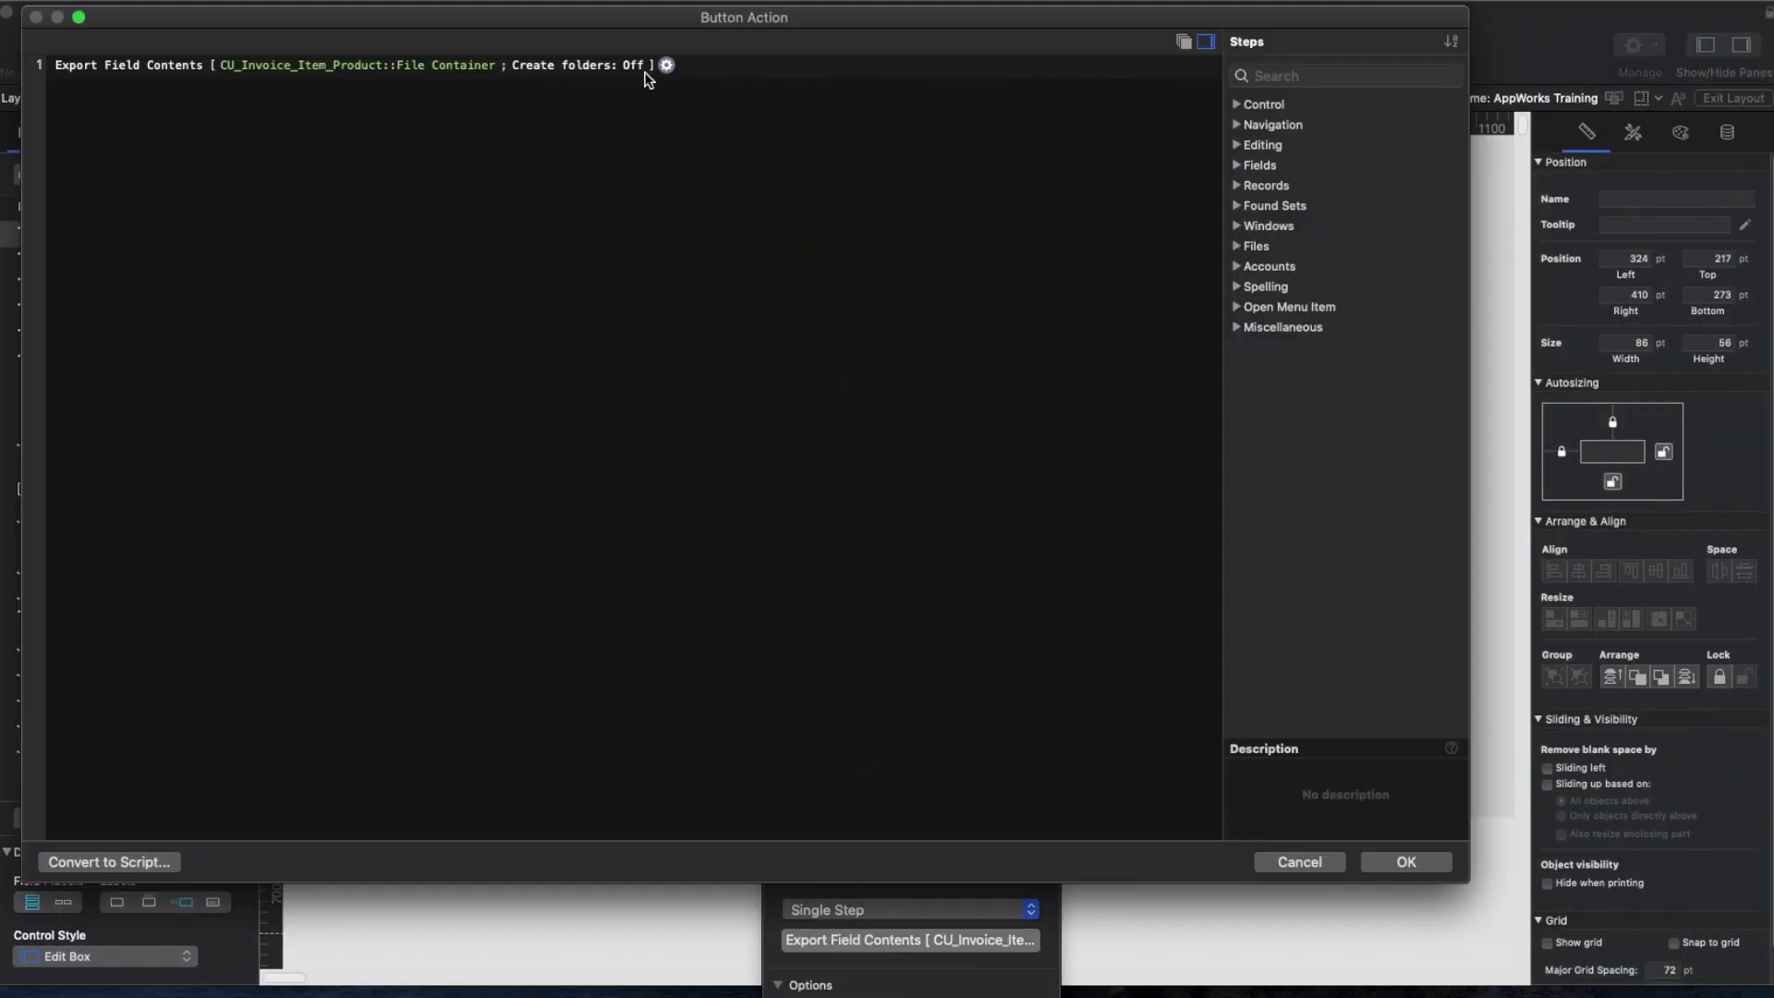
left_click(667, 65)
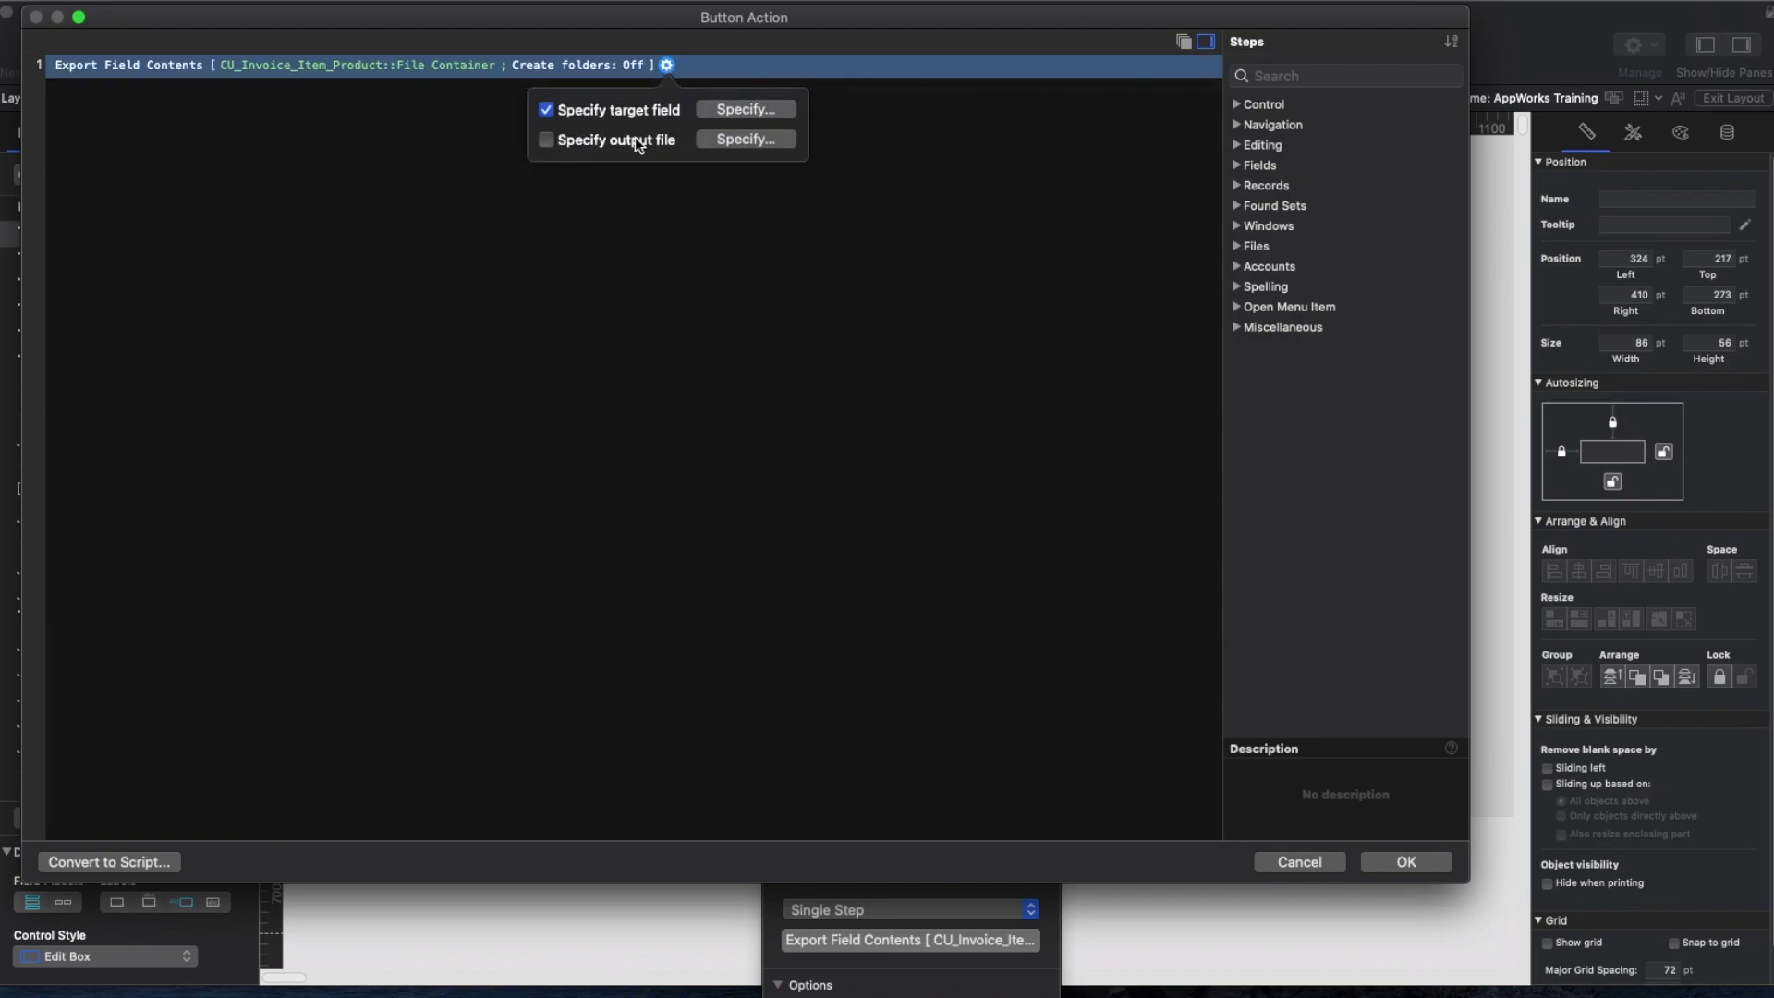
Specify the output file 'ProductPhoto' in the ProductPhotos folder and confirm
left_click(712, 138)
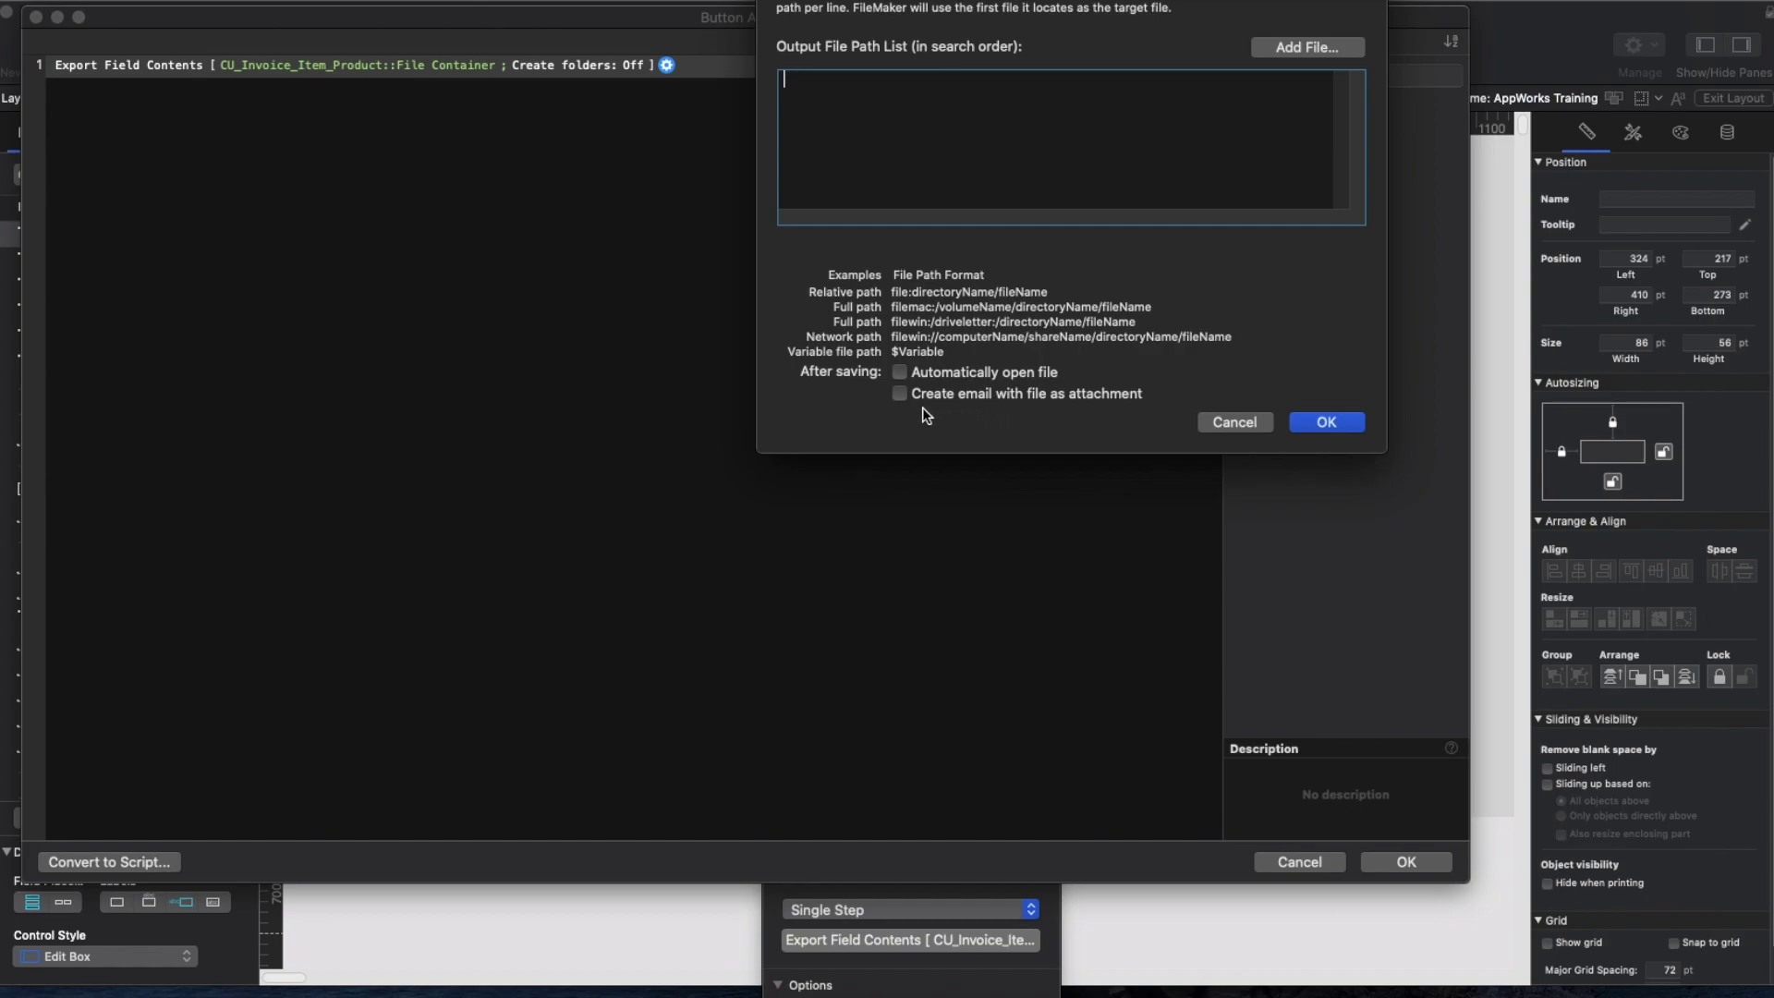
left_click(1280, 48)
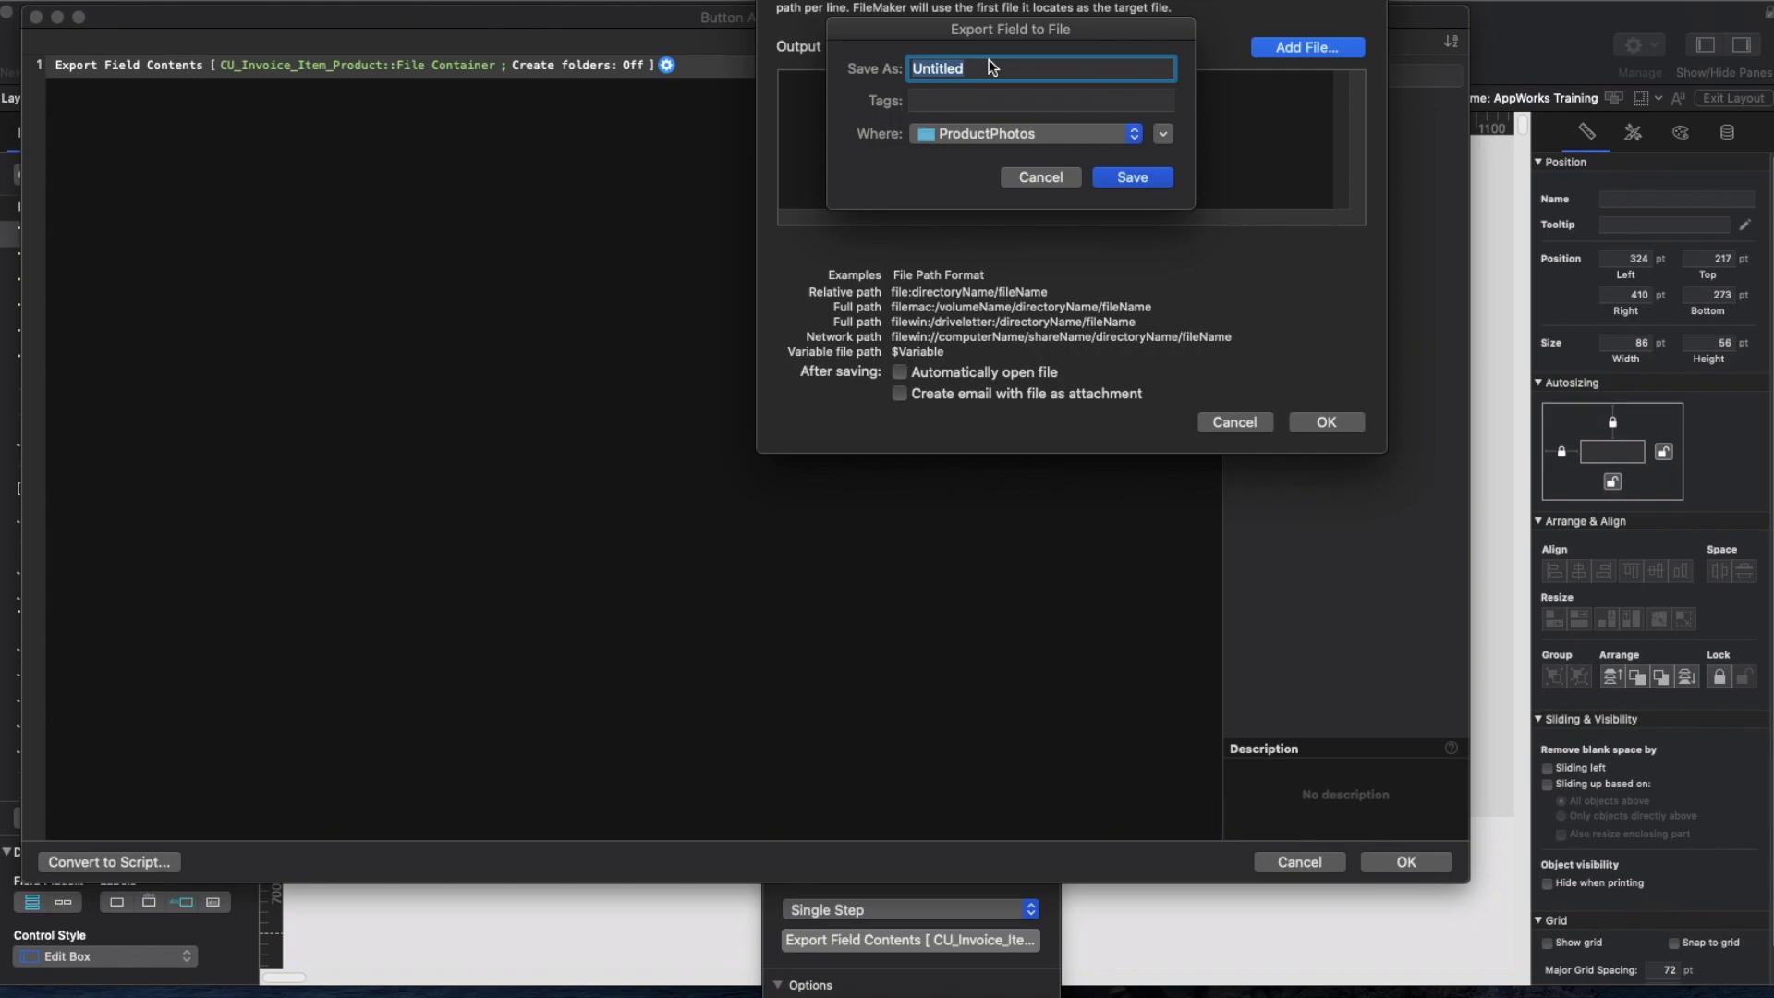
type("ProductPhoto")
left_click(1131, 177)
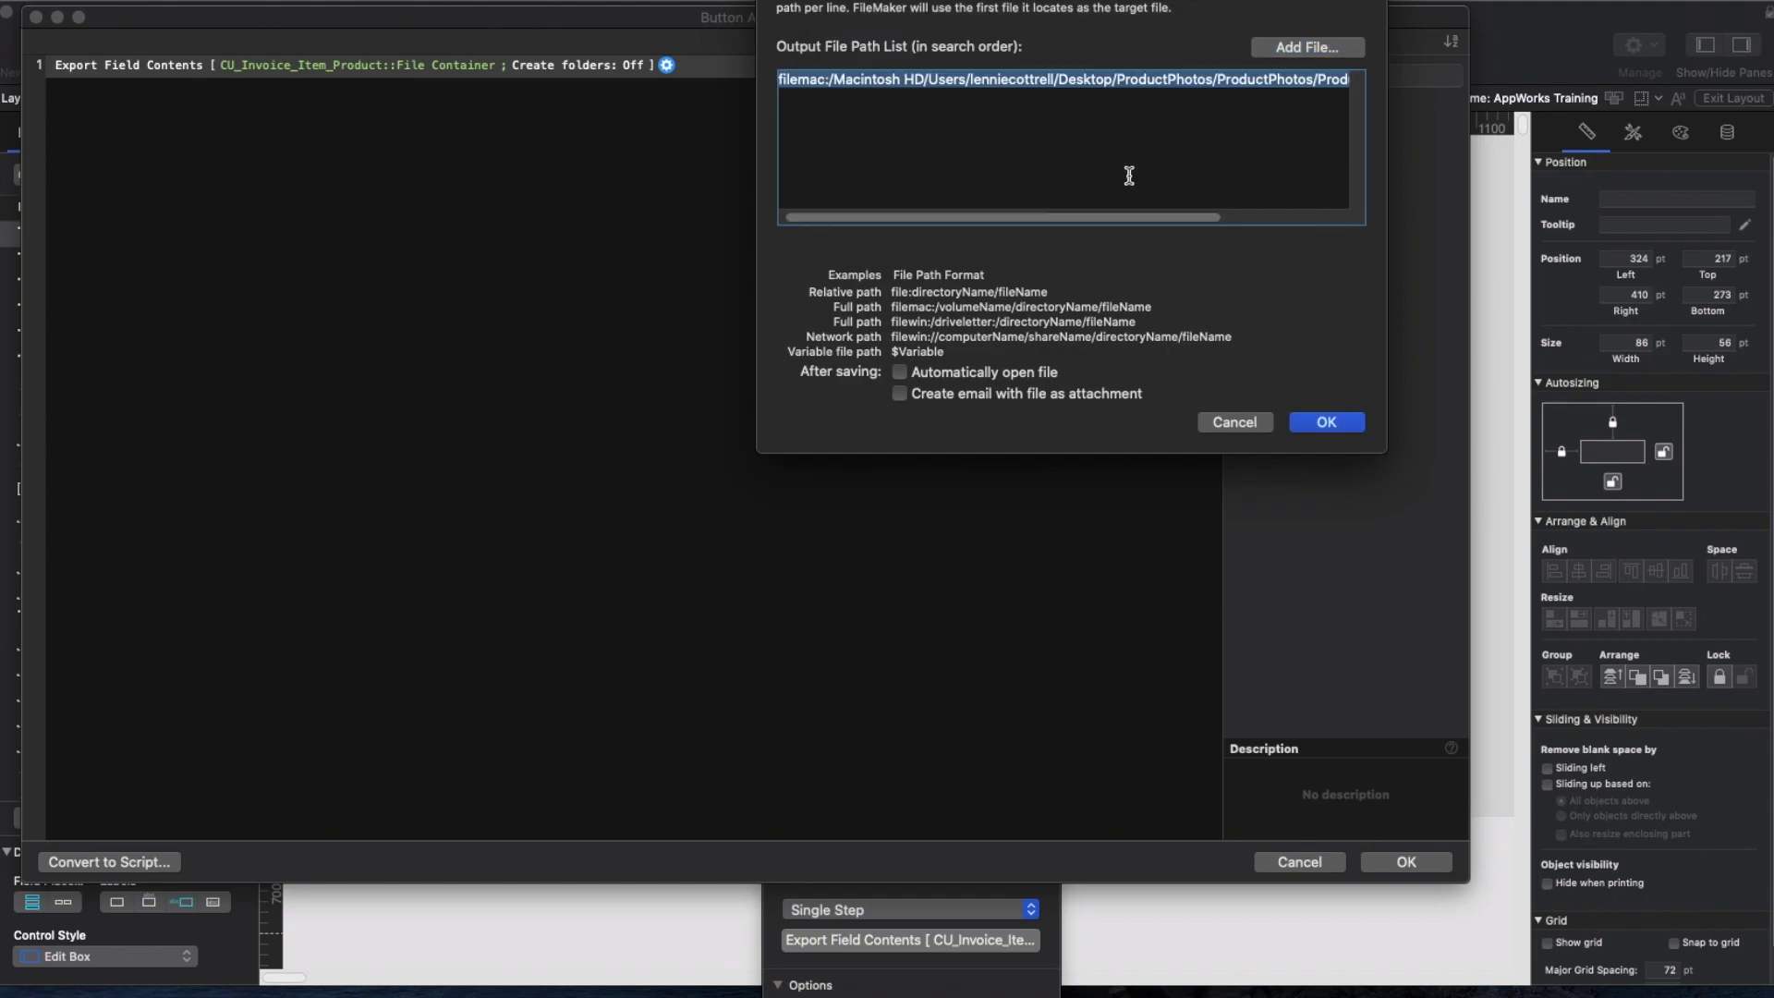
left_click(1327, 424)
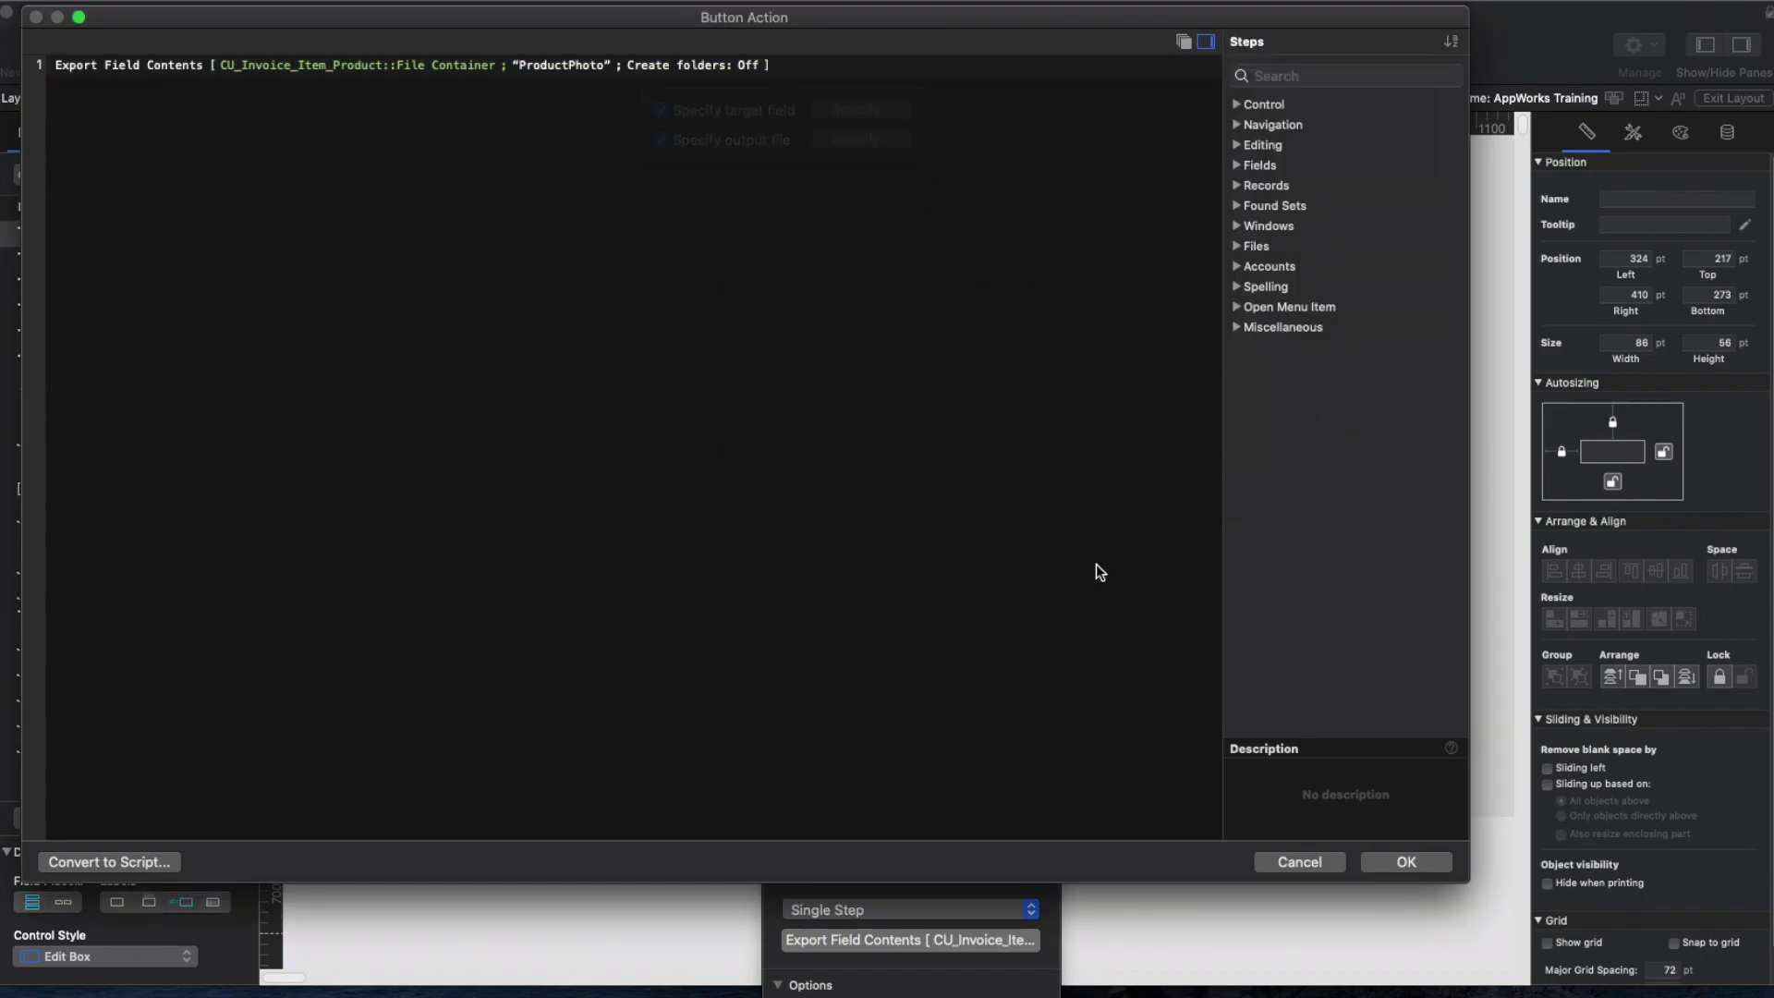
left_click(1404, 862)
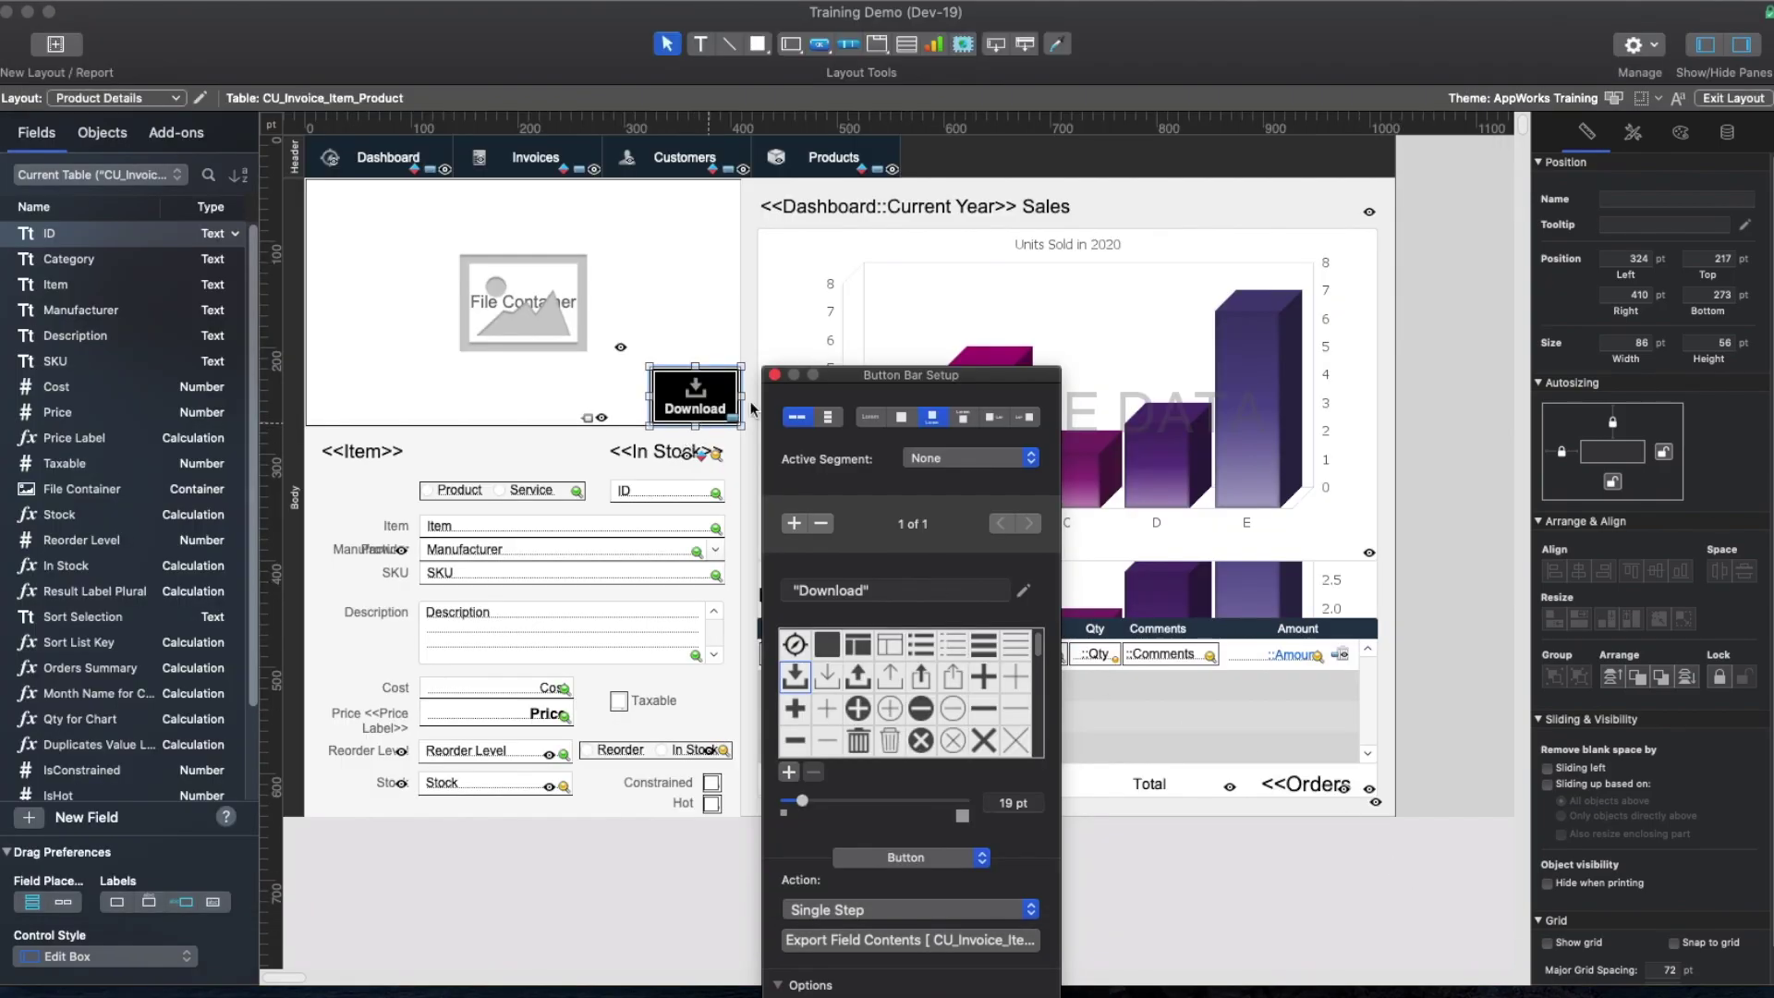
Return to Browse mode and inspect the nested ProductPhotos folder in Finder
left_click(775, 374)
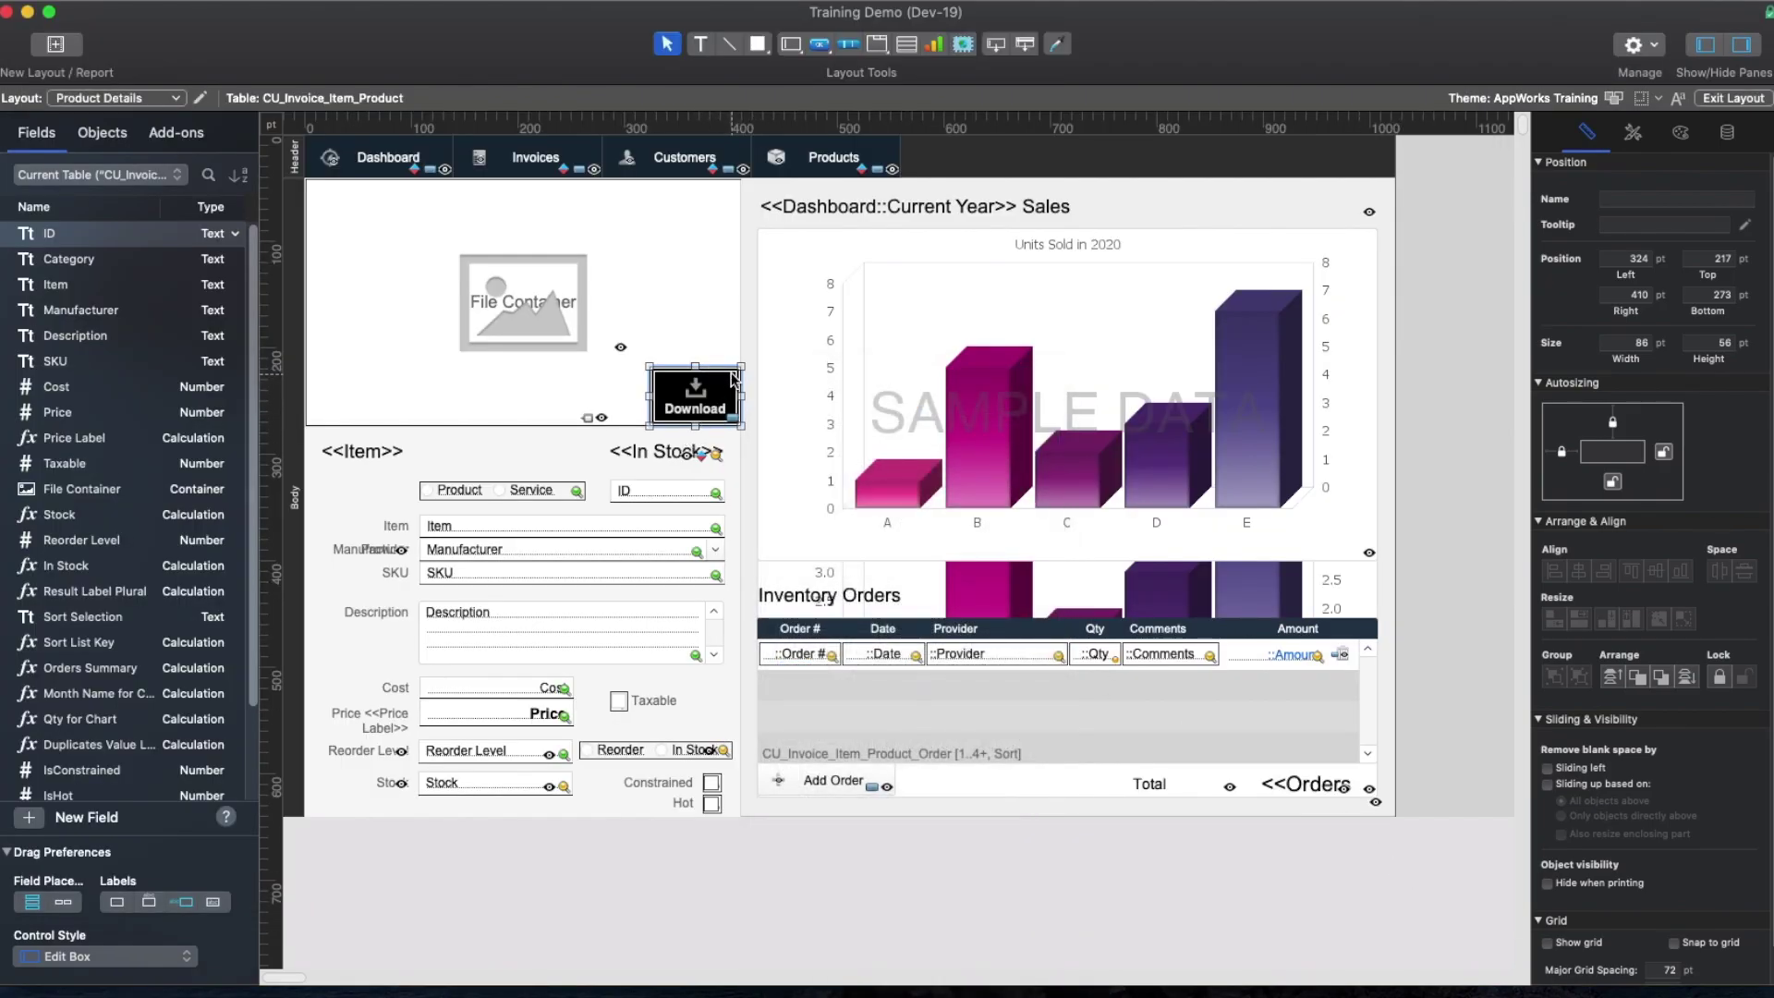
key("super+b")
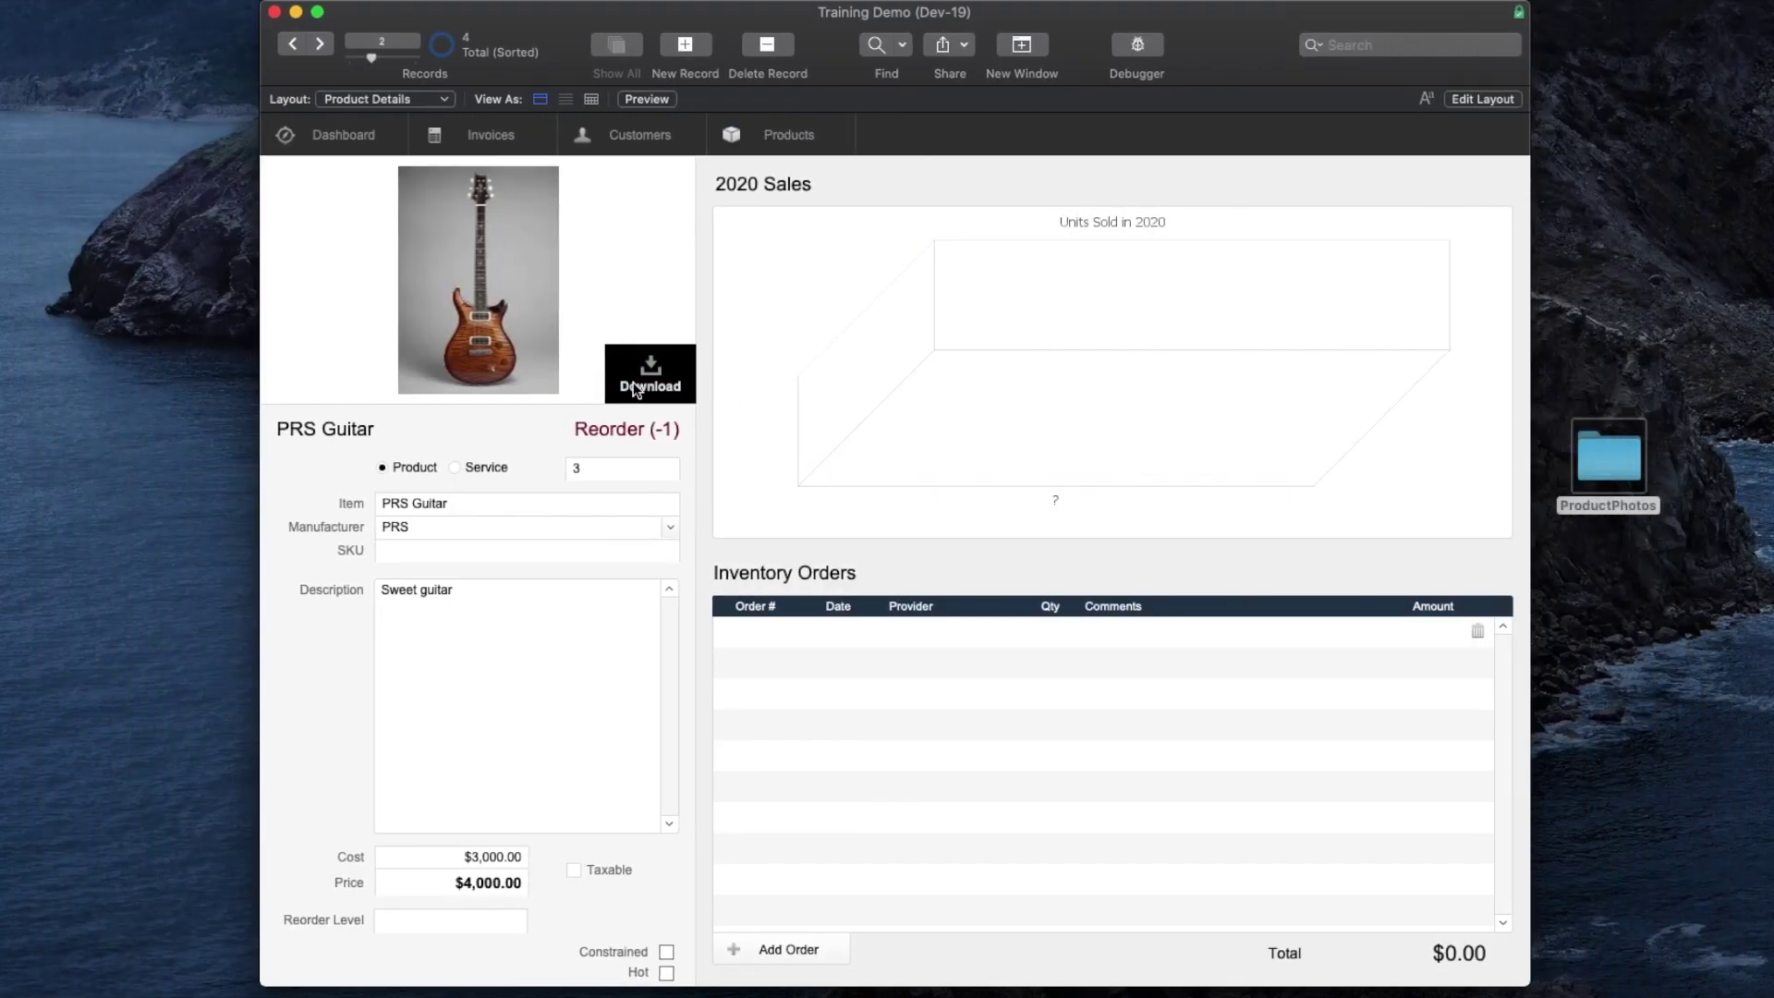
double_click(1611, 462)
left_click_drag(1460, 297, 1100, 250)
double_click(1052, 318)
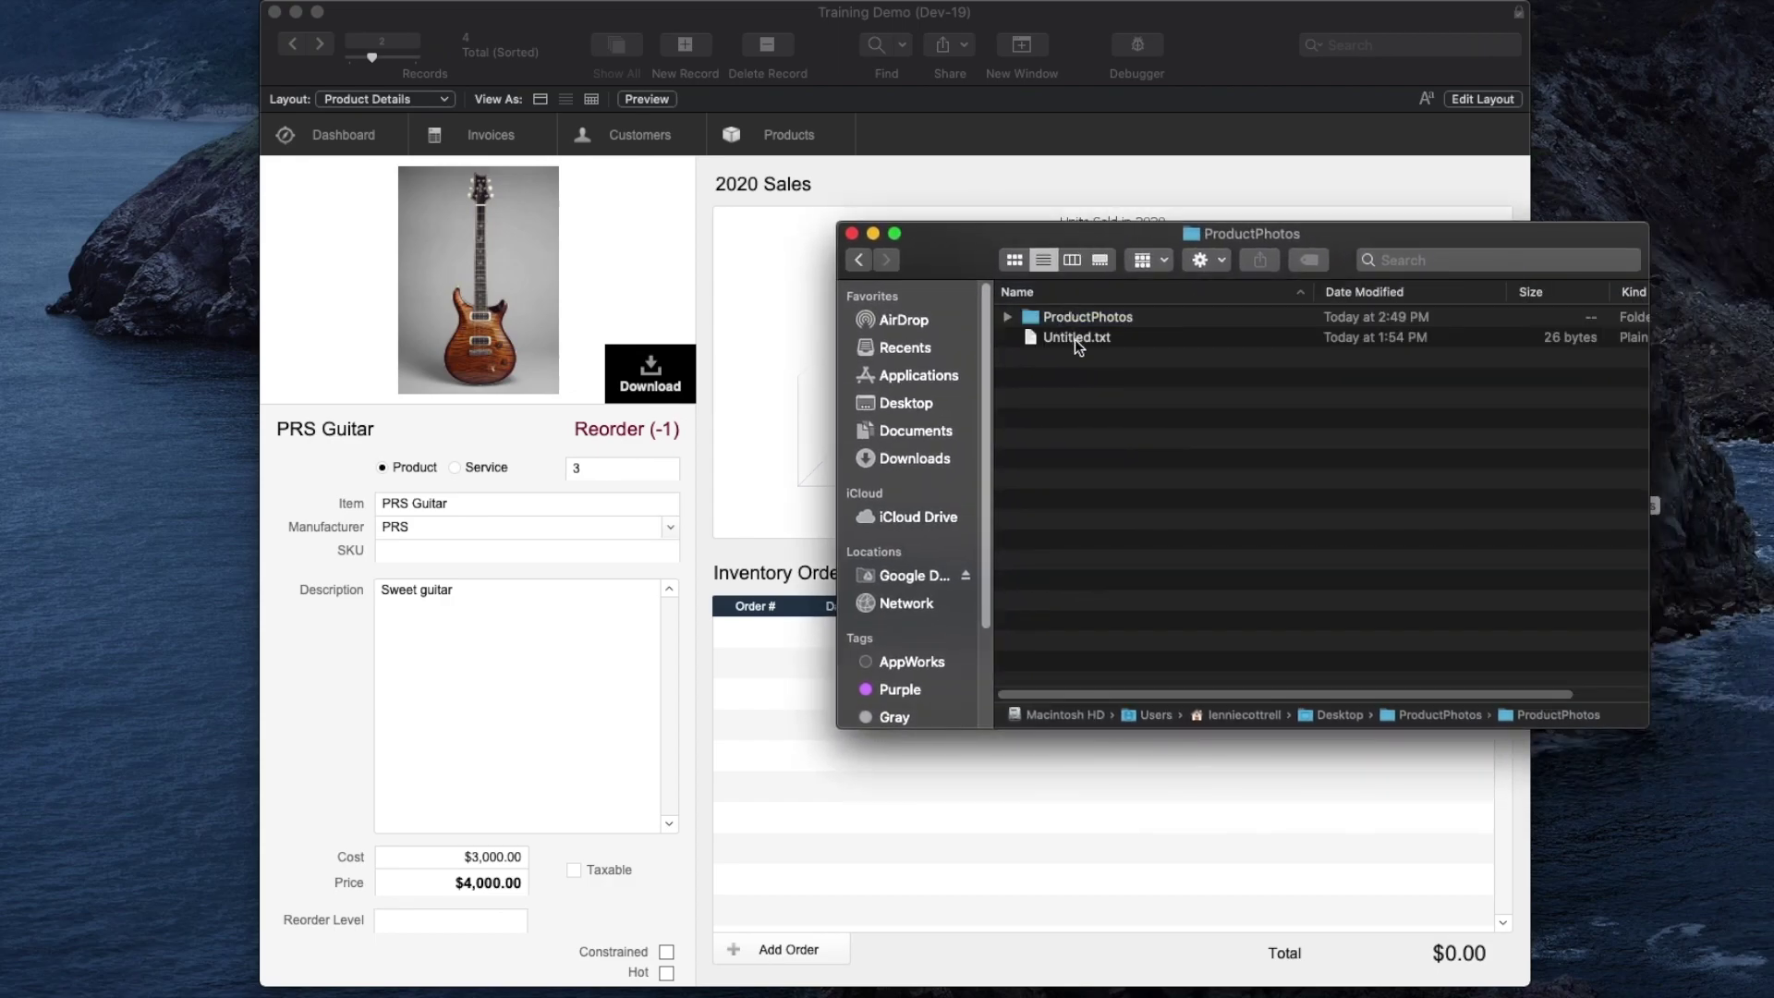
Run the Download button to export the PRS photo into ProductPhotos
left_click(853, 234)
left_click(662, 377)
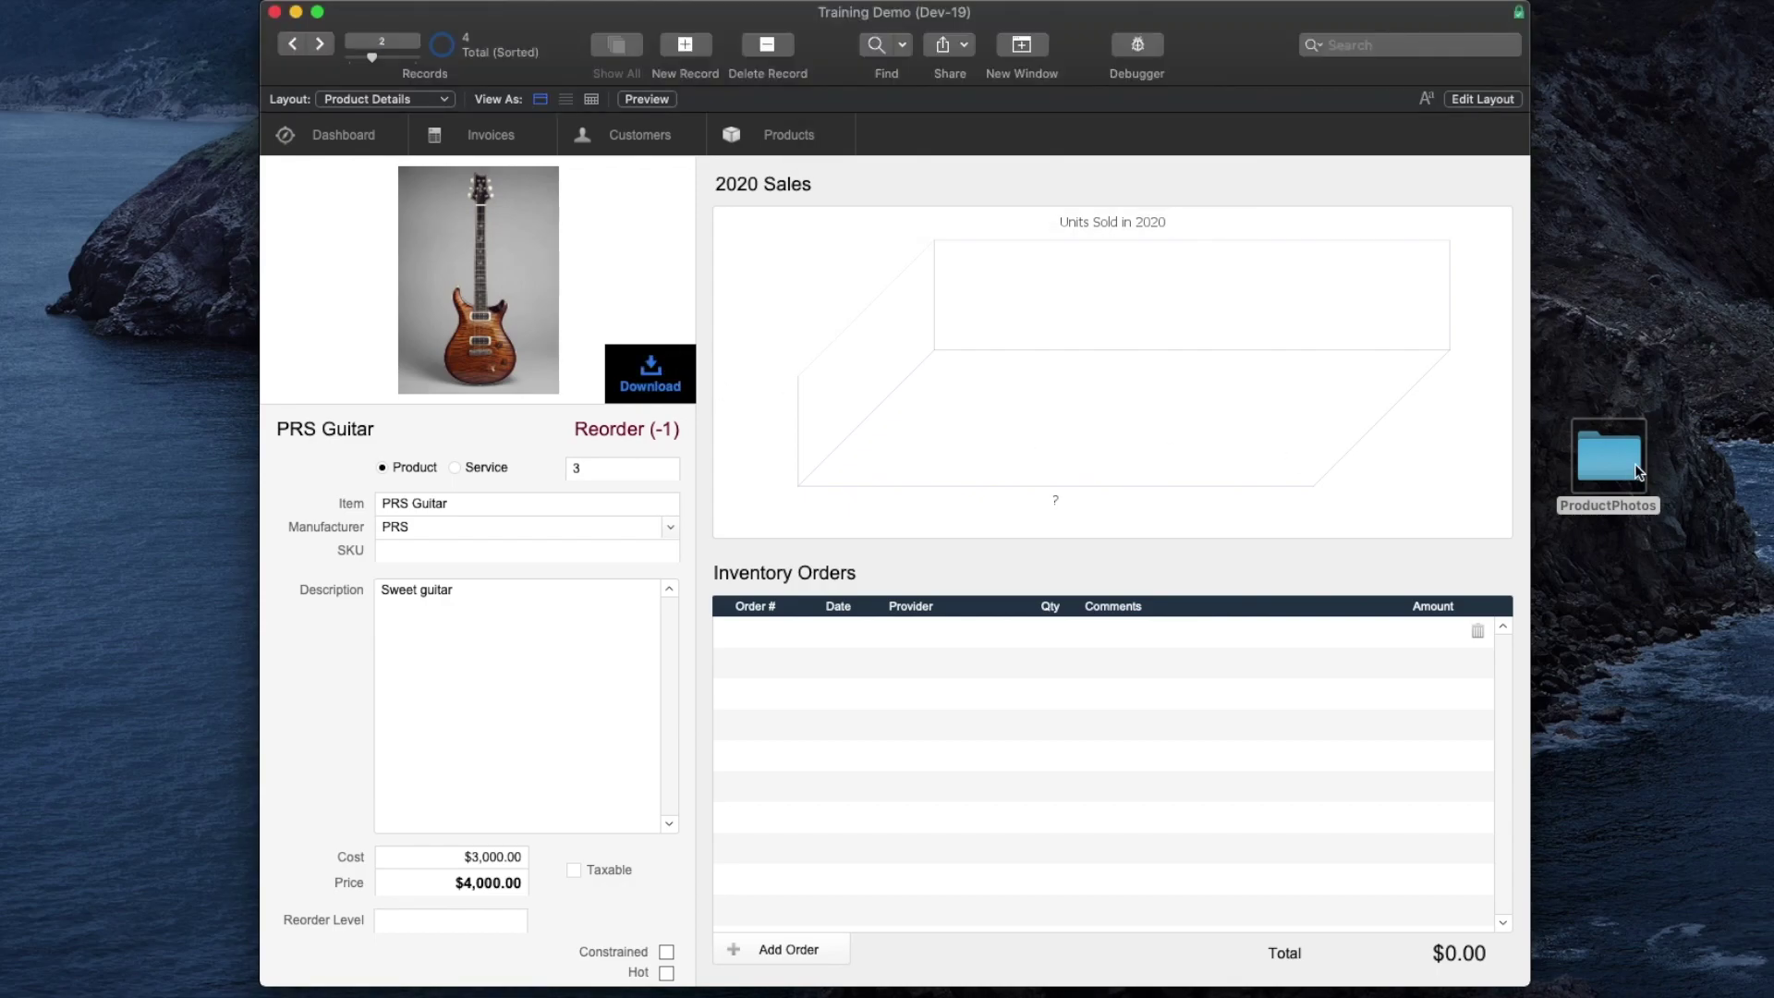
left_click(1612, 458)
double_click(1612, 459)
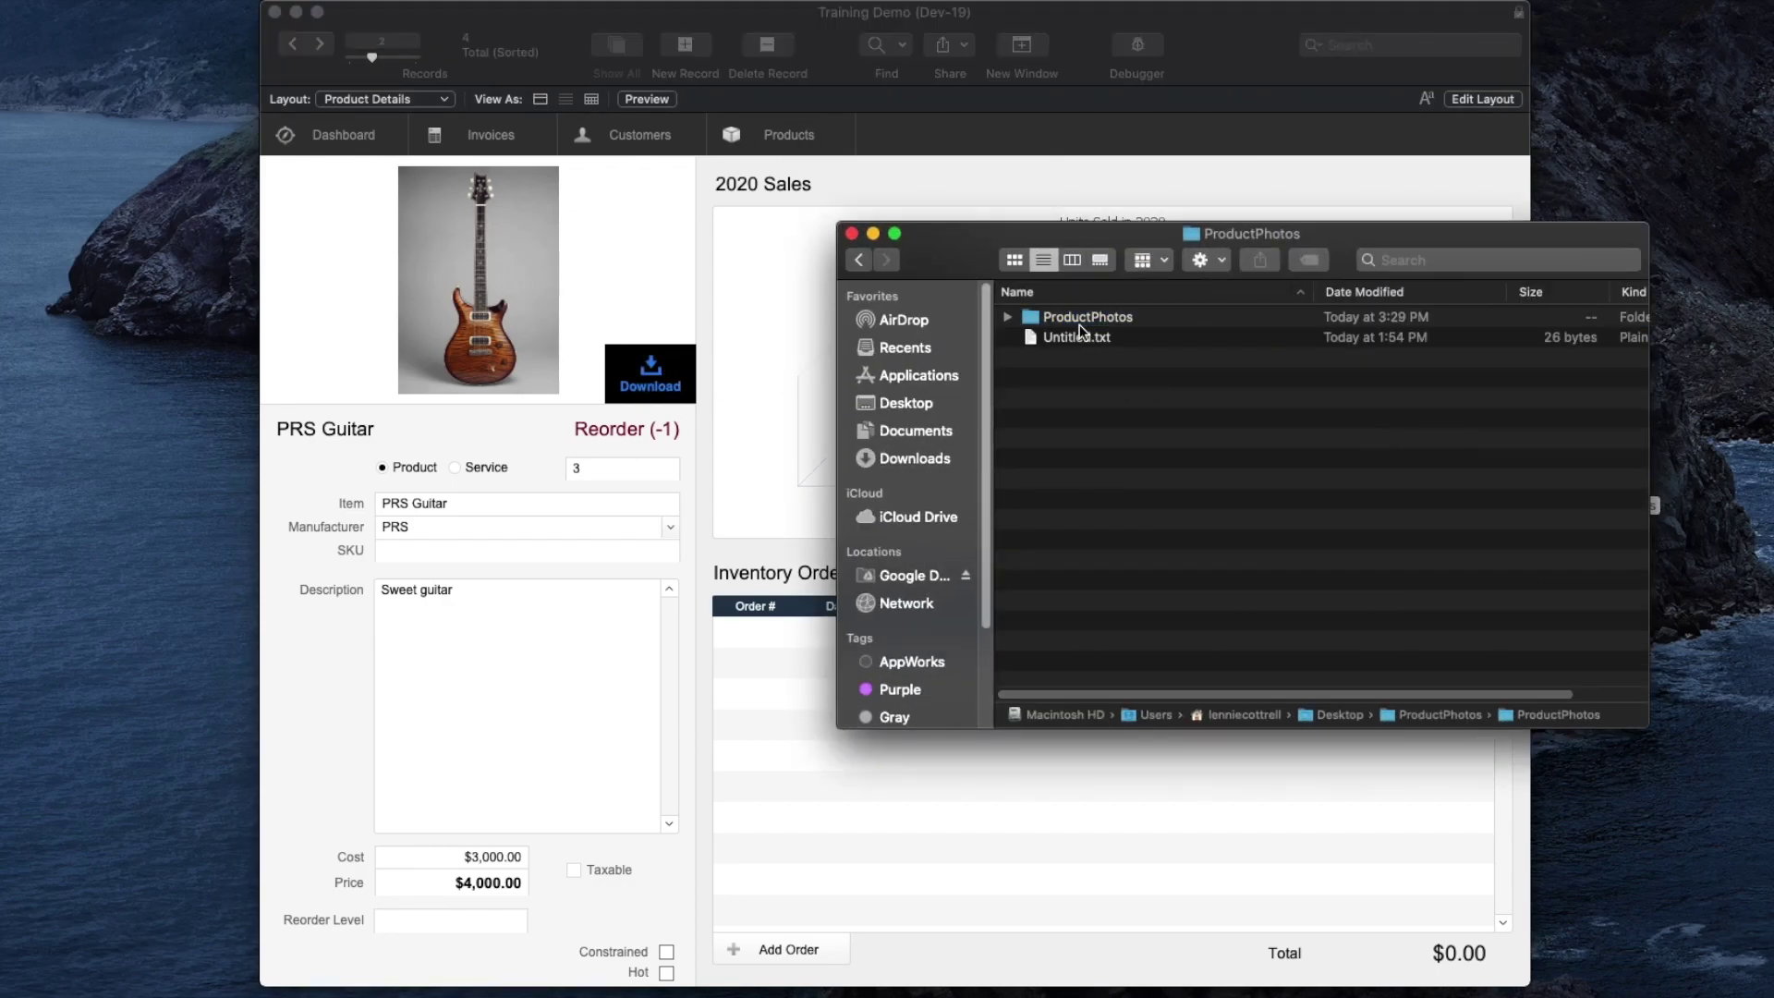
left_click(1008, 317)
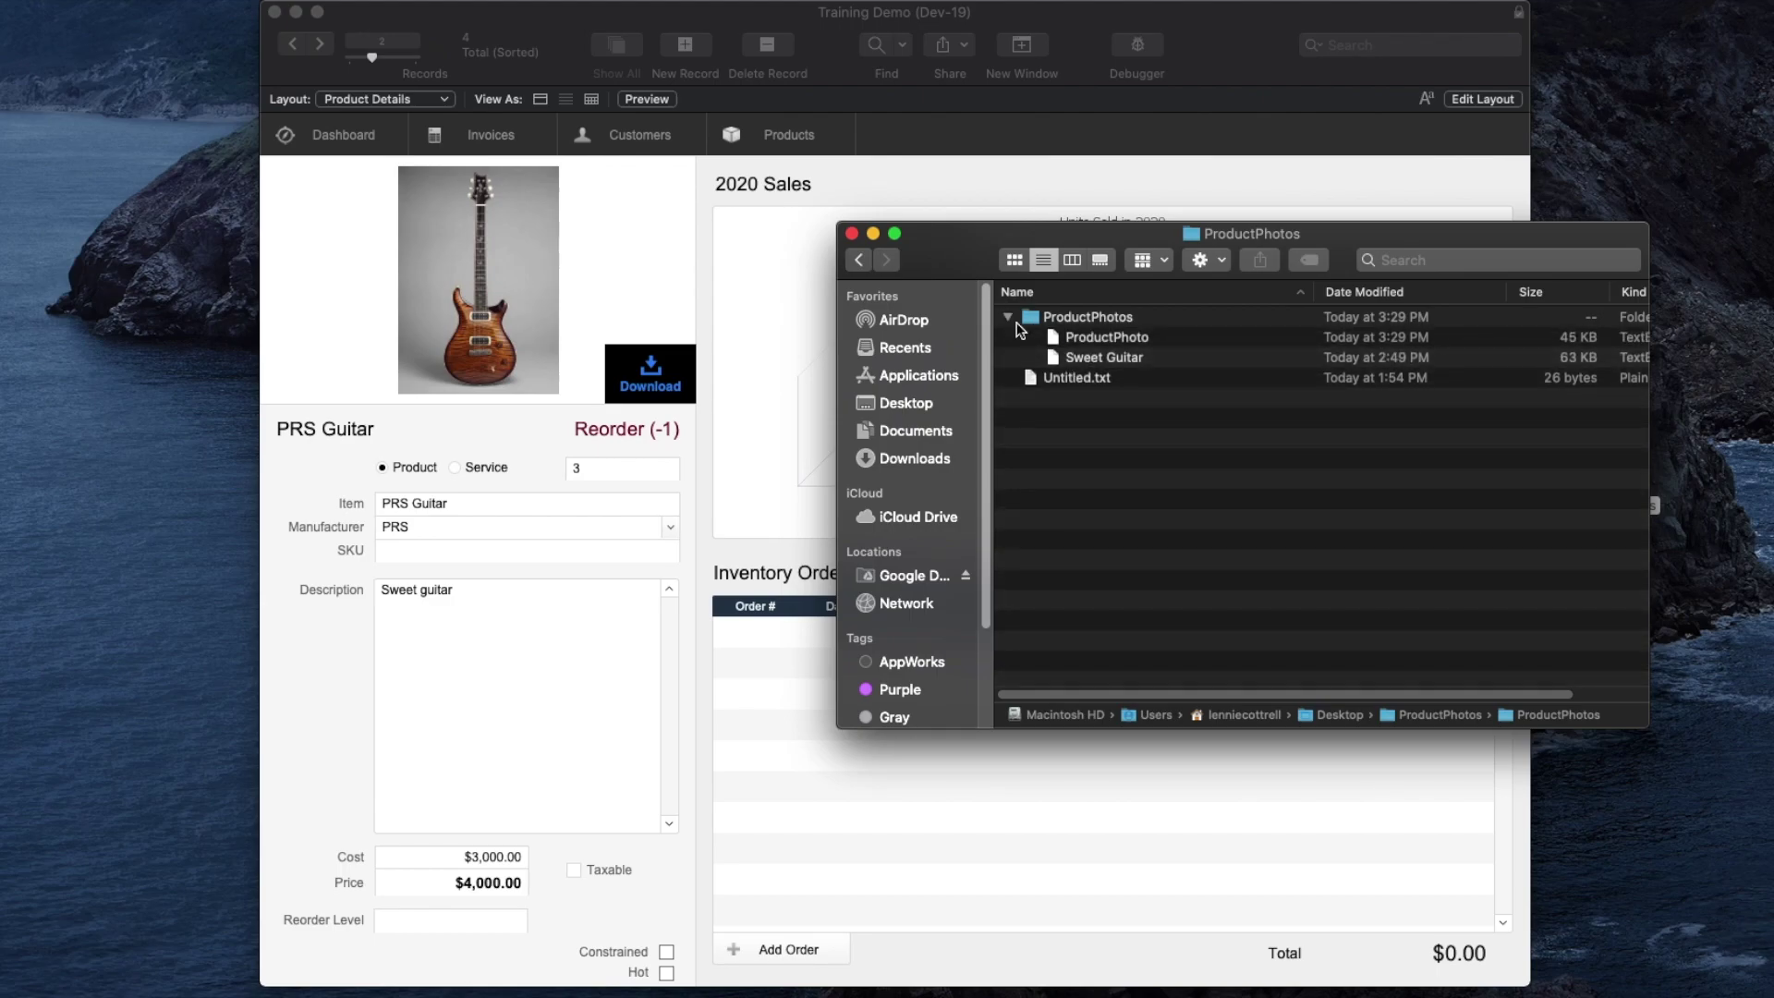
left_click(1110, 356)
left_click(1124, 338)
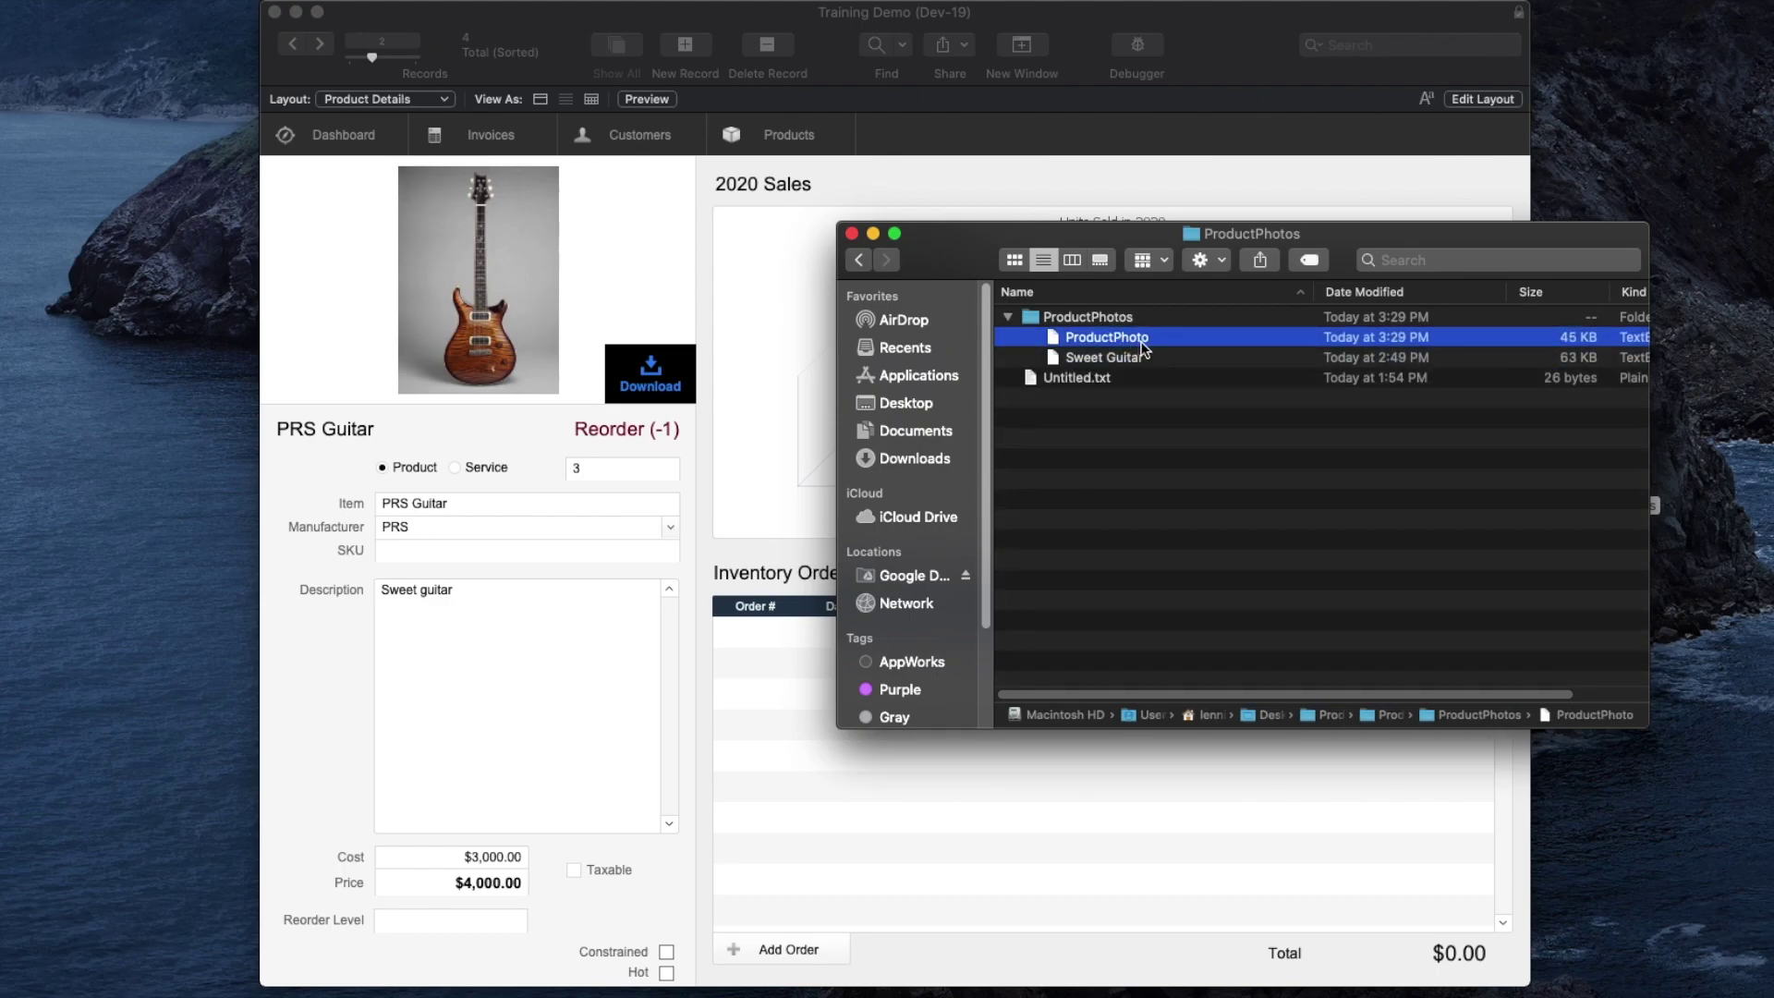
left_click(1151, 345)
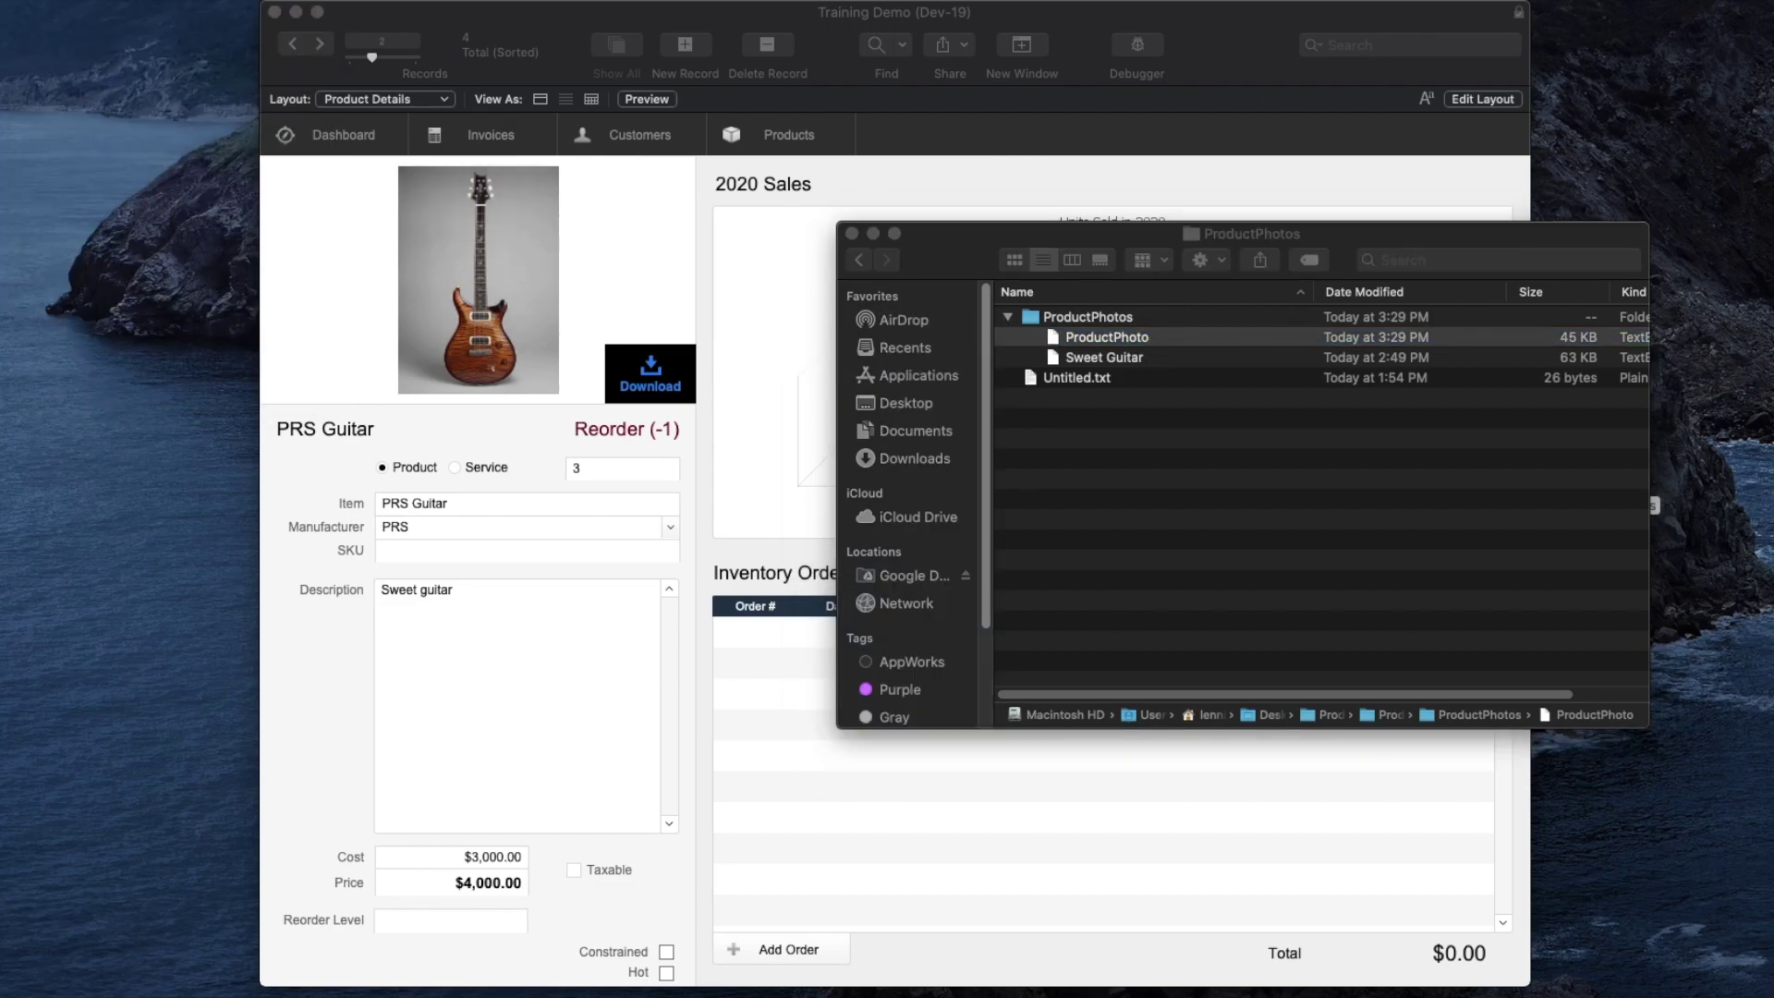
left_click(750, 90)
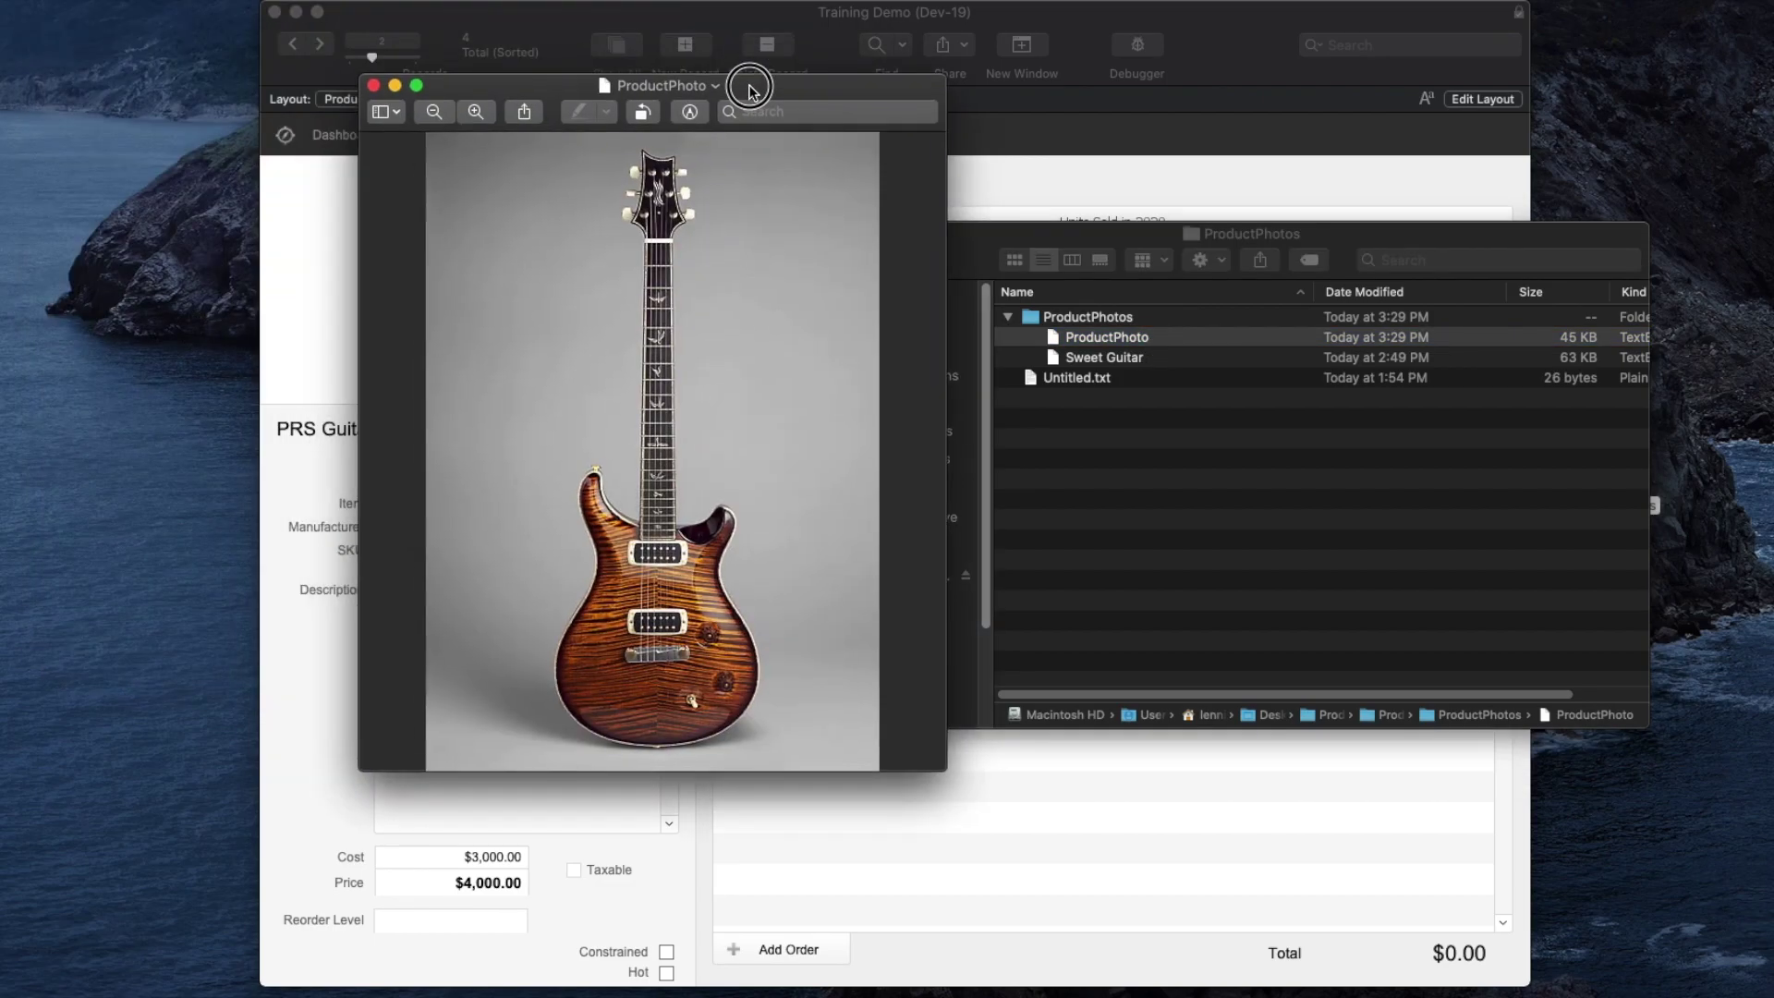
left_click(373, 85)
left_click(852, 233)
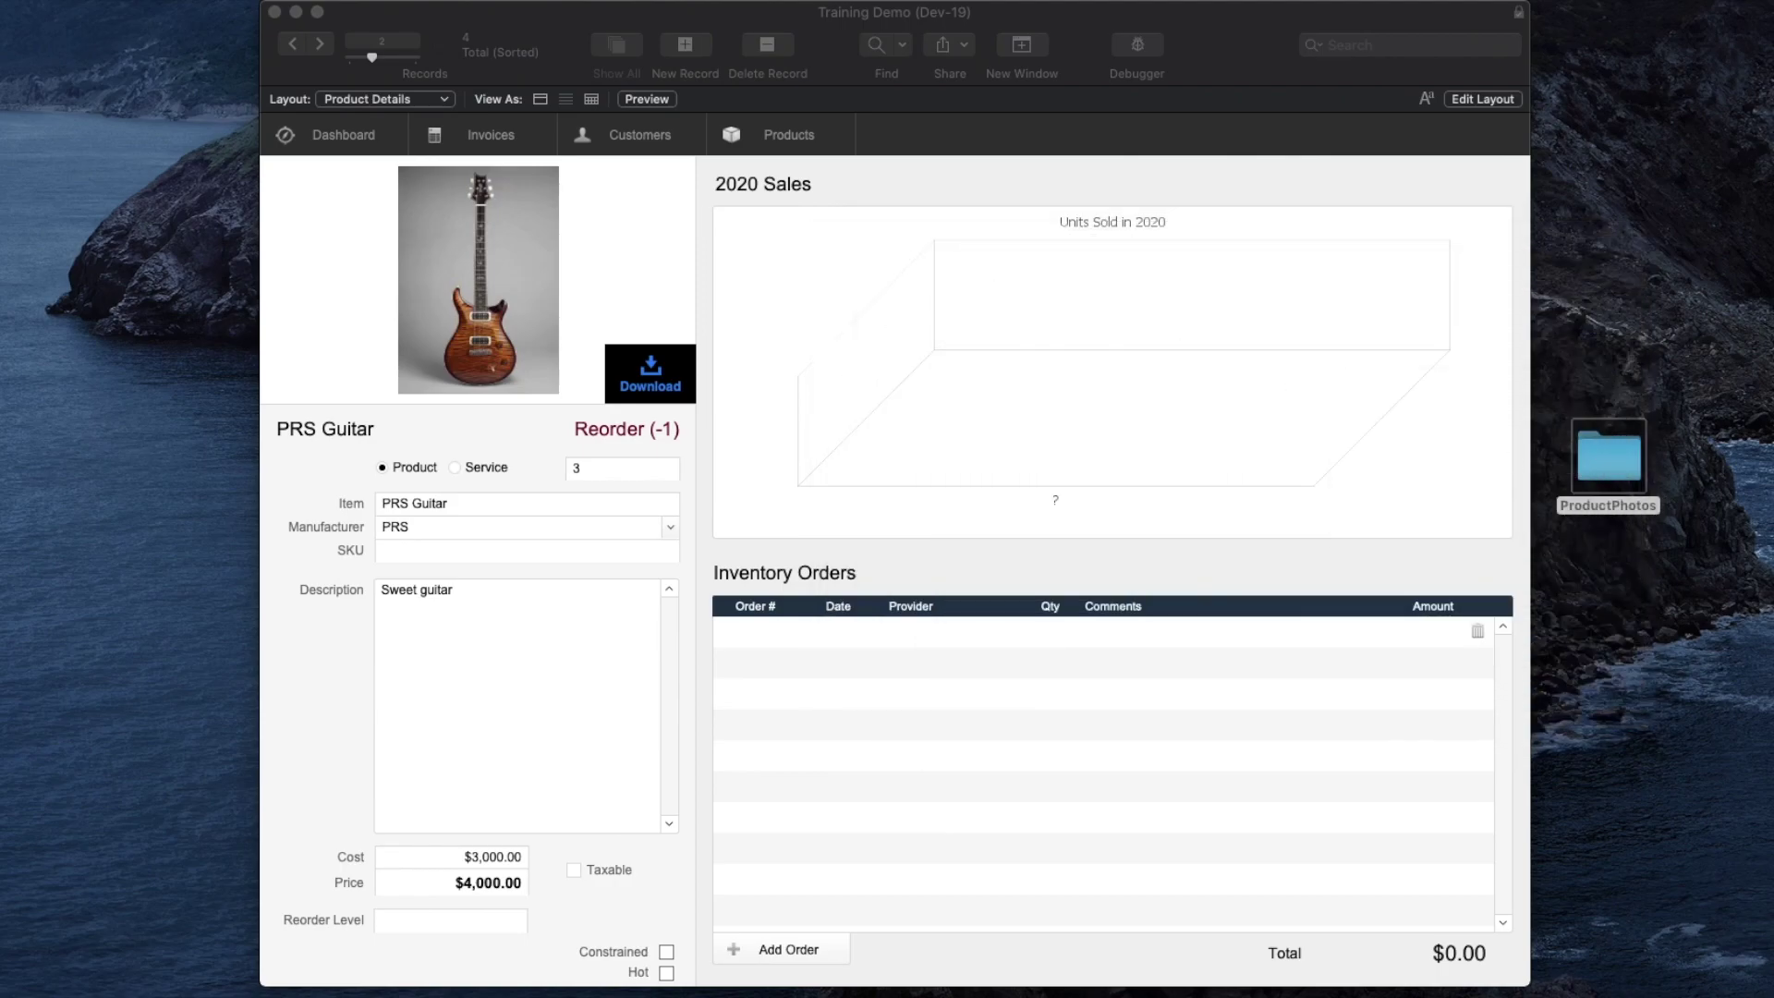